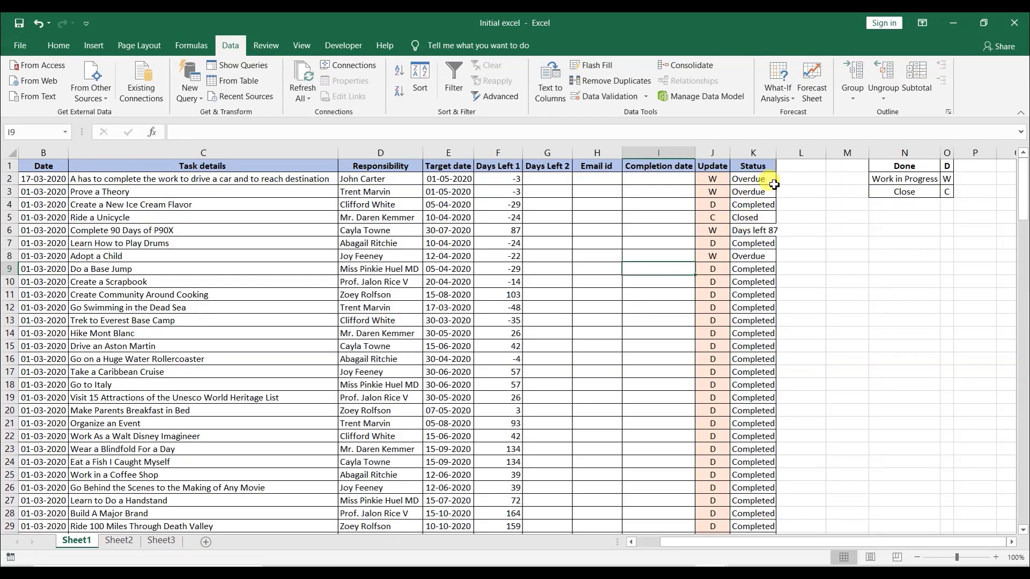
Set the Update code of the Learn How to Play Drums task in J7 to W.
{"action": "left_click", "coordinate": [756, 268]}
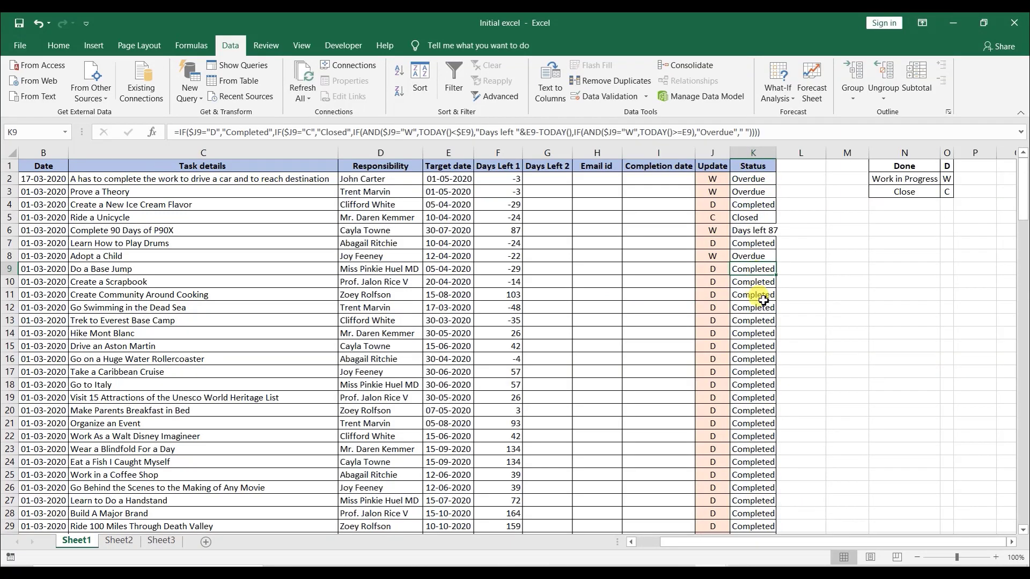
{"action": "left_click", "coordinate": [714, 191]}
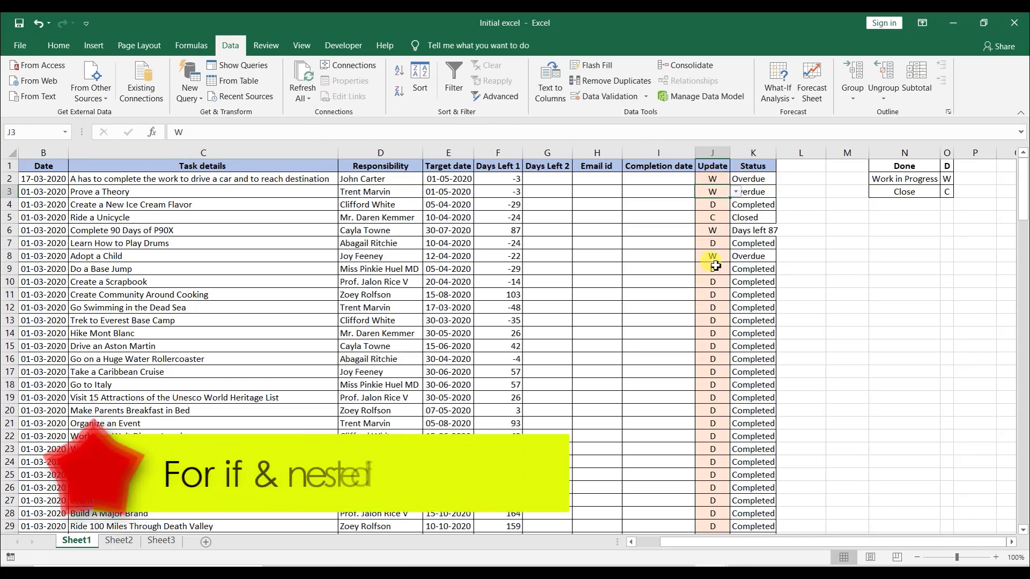
{"action": "left_click", "coordinate": [726, 242]}
{"action": "left_click", "coordinate": [736, 243]}
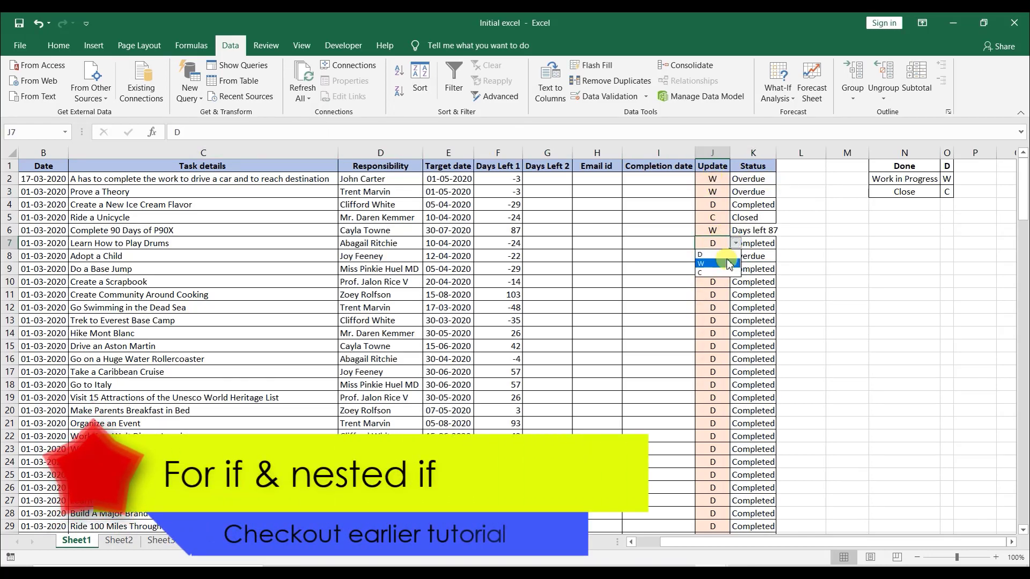
{"action": "left_click", "coordinate": [728, 262]}
{"action": "left_click", "coordinate": [725, 258]}
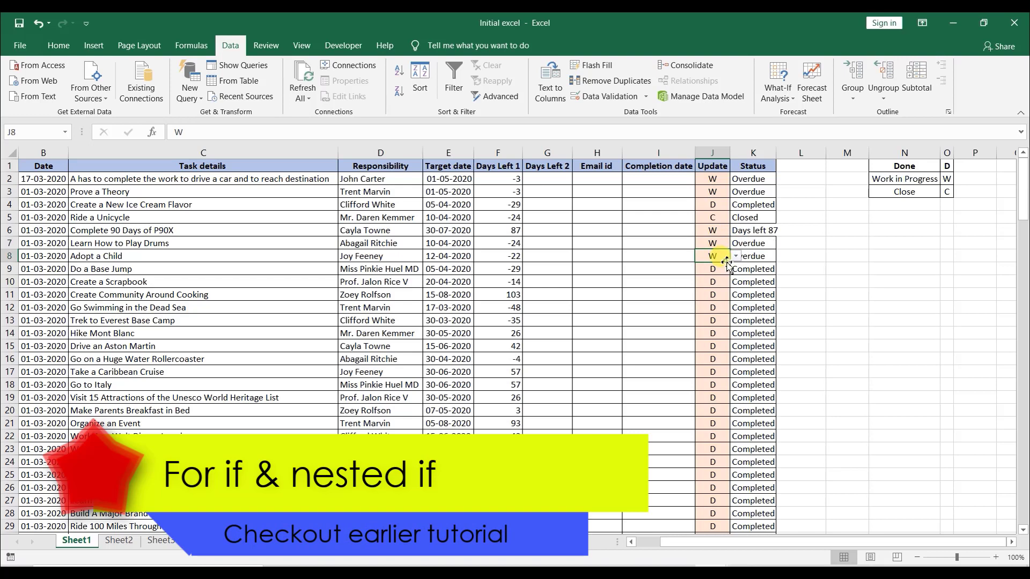
Compare the Update code, target date and Status formula of the Complete 90 Days of P90X task in row 6.
{"action": "left_click", "coordinate": [707, 190]}
{"action": "left_click", "coordinate": [707, 179]}
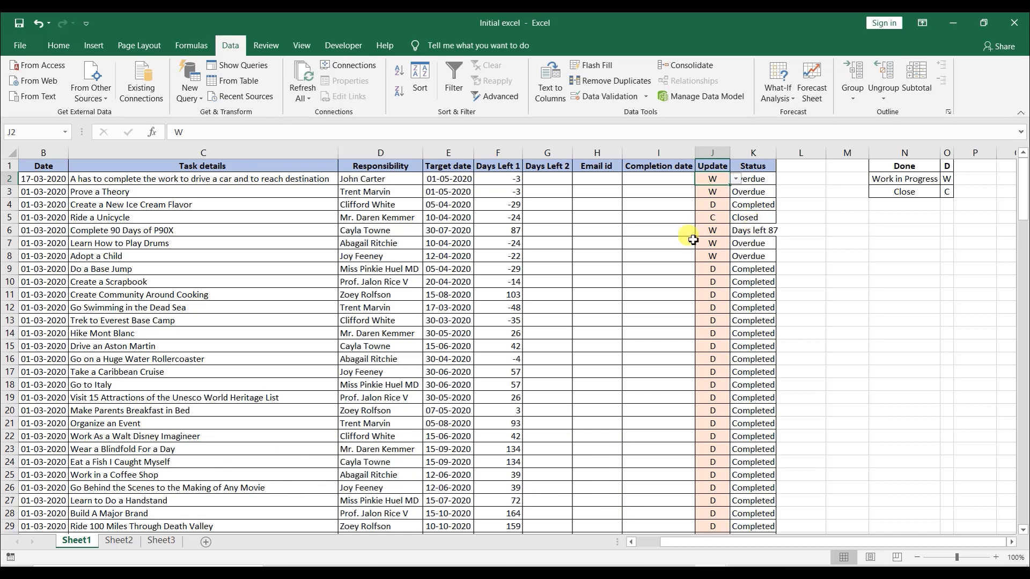
{"action": "left_click", "coordinate": [716, 232]}
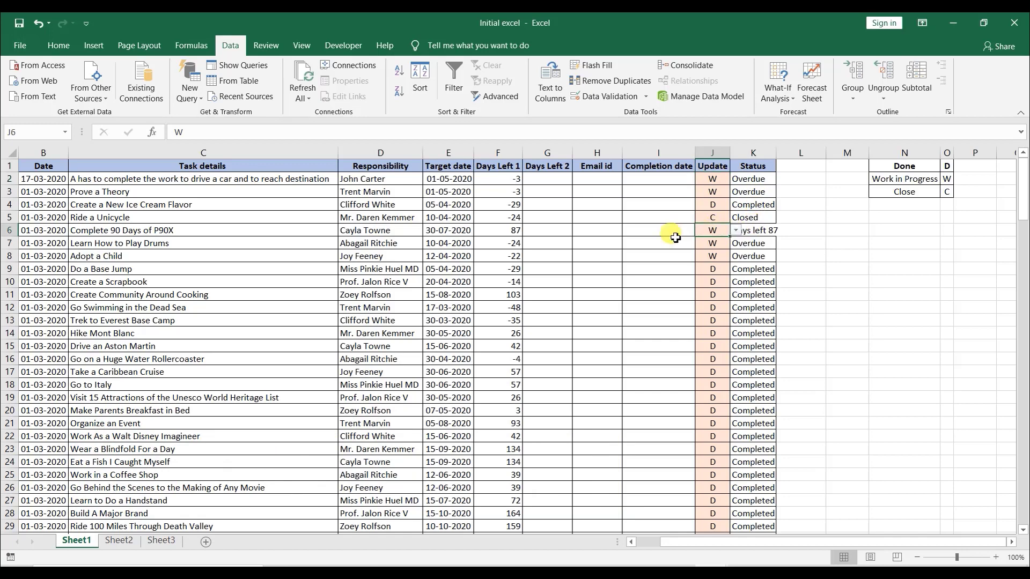
{"action": "left_click", "coordinate": [455, 232]}
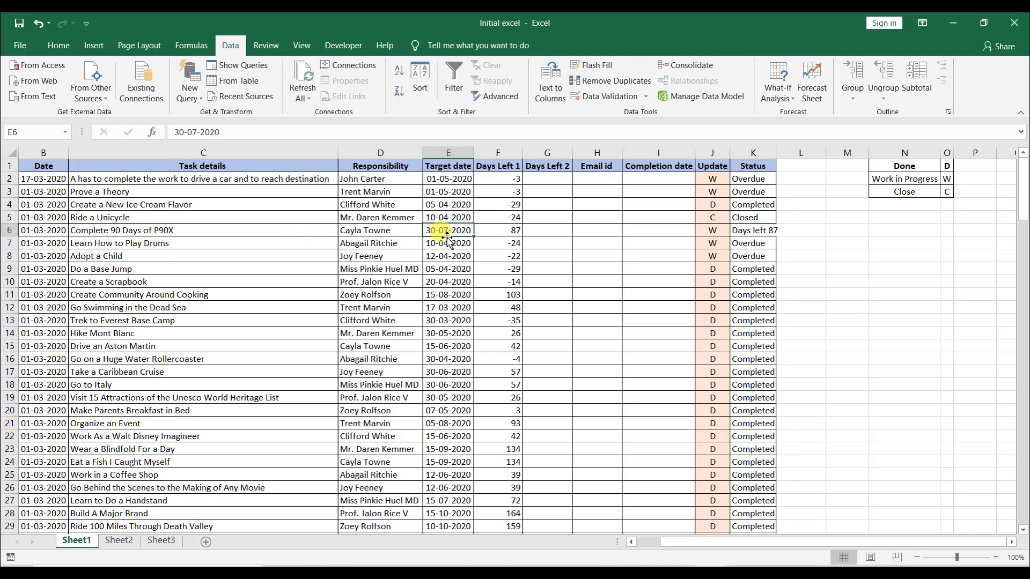
{"action": "left_click", "coordinate": [714, 232]}
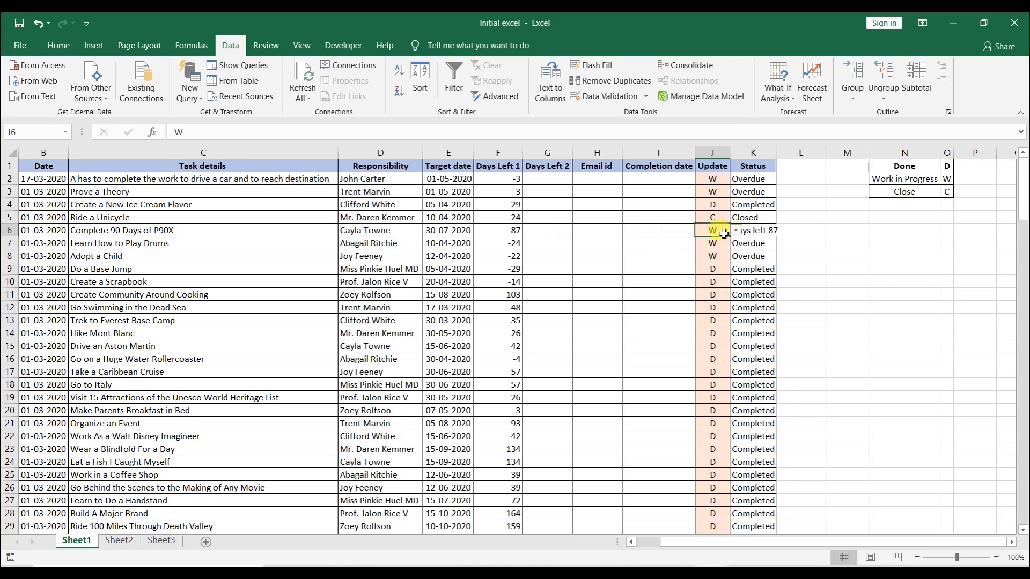
{"action": "left_click", "coordinate": [772, 232]}
{"action": "left_click", "coordinate": [832, 232]}
{"action": "left_click", "coordinate": [765, 232]}
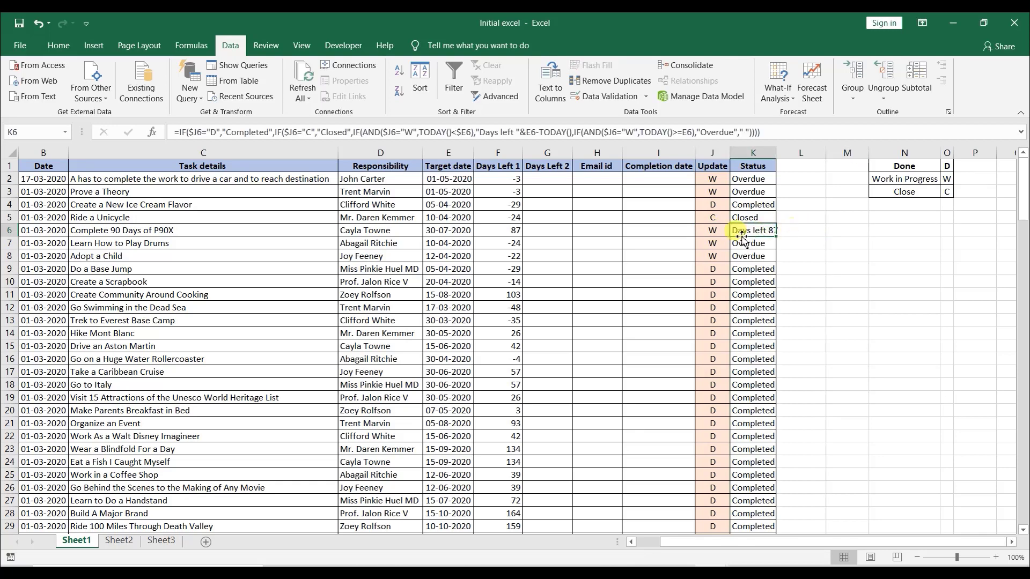
Try the Update codes C and D in J6 for the Complete 90 Days of P90X task.
{"action": "left_click", "coordinate": [724, 230]}
{"action": "left_click", "coordinate": [736, 230]}
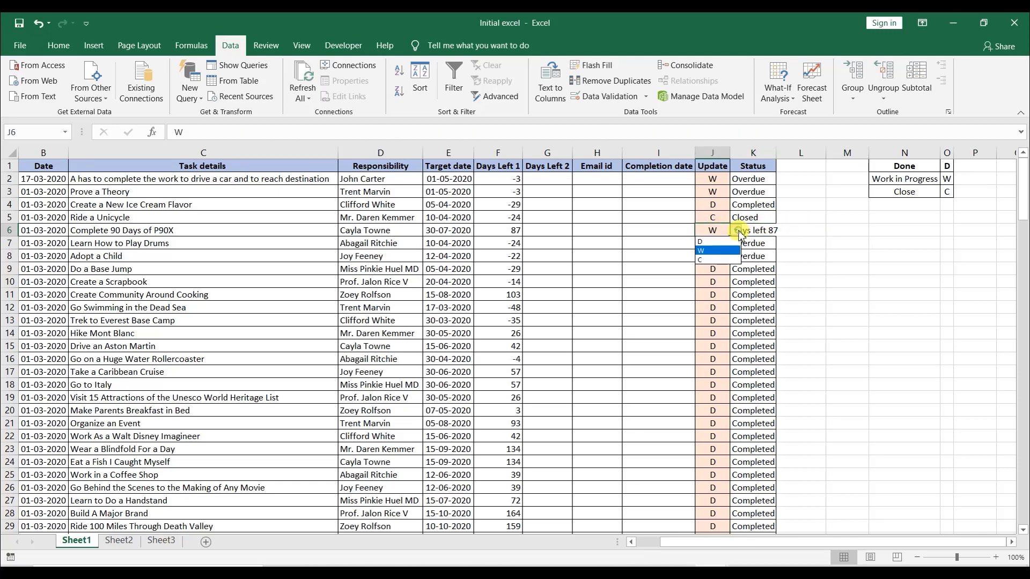
{"action": "left_click", "coordinate": [710, 260]}
{"action": "left_click", "coordinate": [736, 232]}
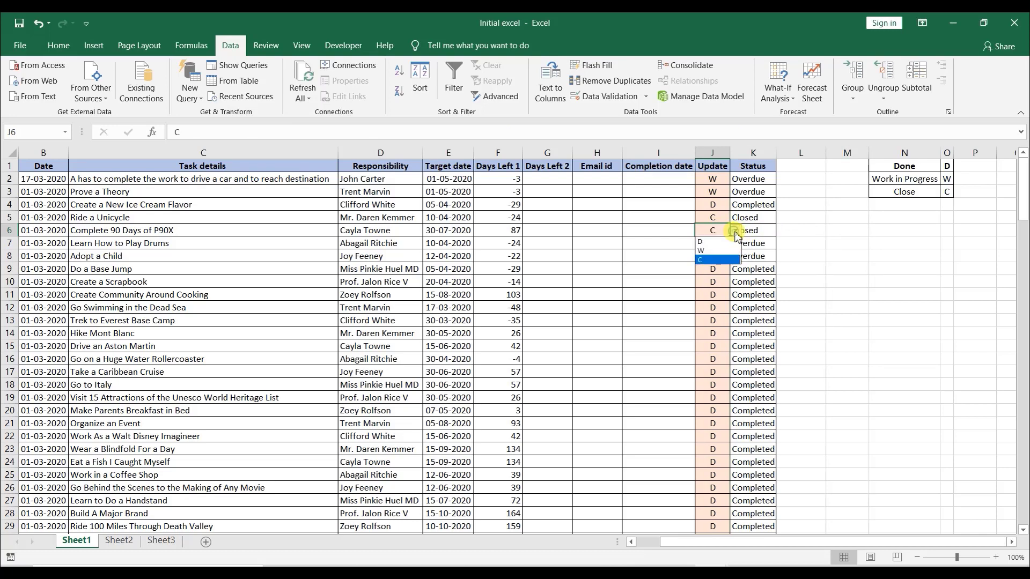
{"action": "left_click", "coordinate": [712, 241]}
{"action": "left_click", "coordinate": [762, 231]}
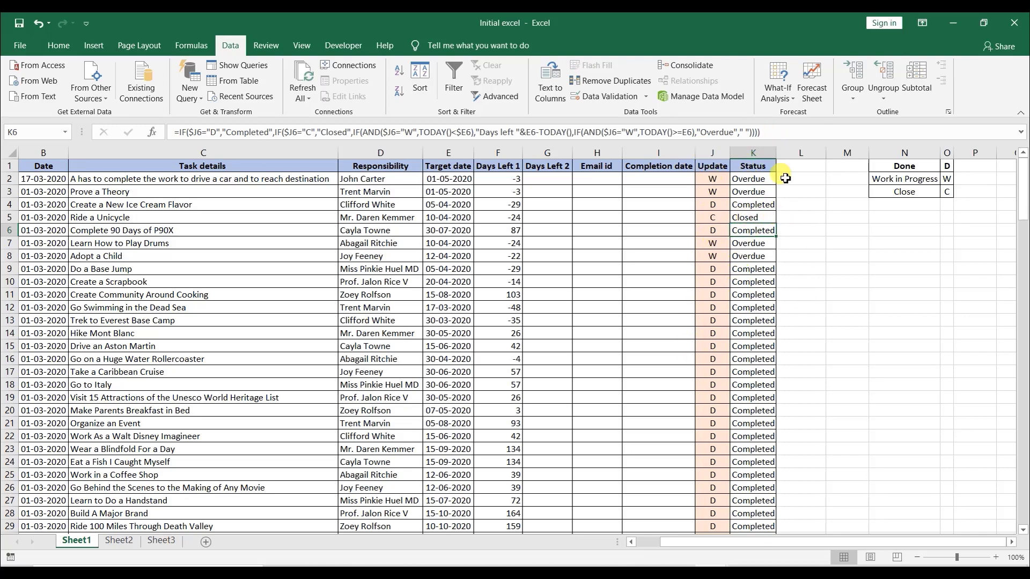
{"action": "left_click", "coordinate": [710, 232]}
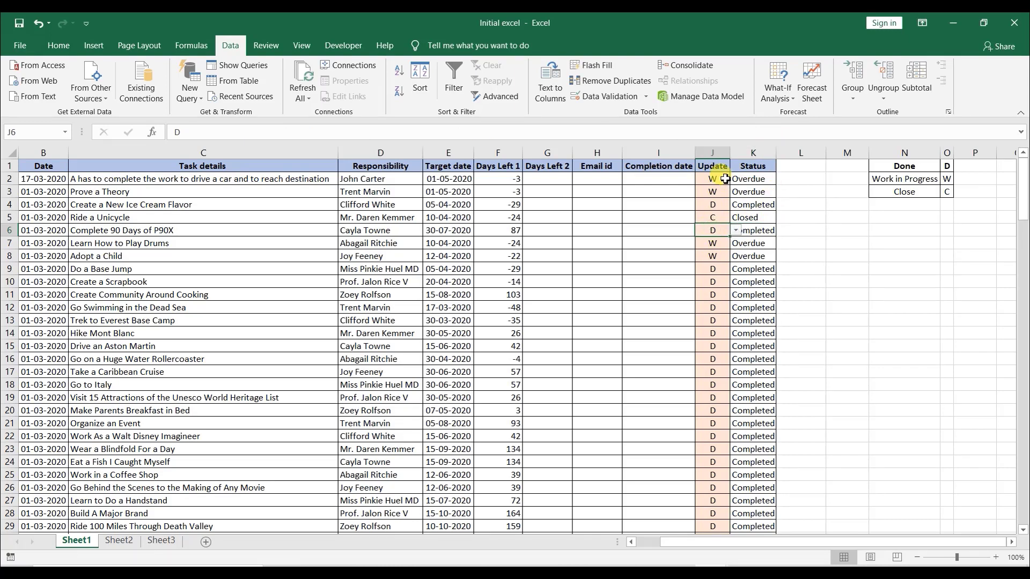
Center the contents of the Status column (column K) horizontally and vertically.
{"action": "left_click", "coordinate": [757, 154]}
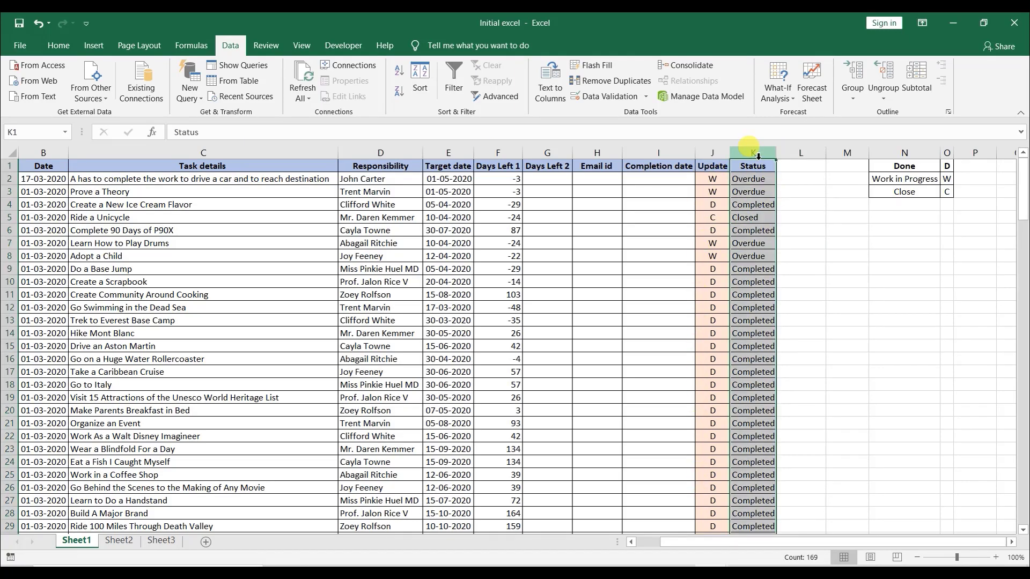
{"action": "left_click", "coordinate": [59, 45]}
{"action": "left_click", "coordinate": [284, 92]}
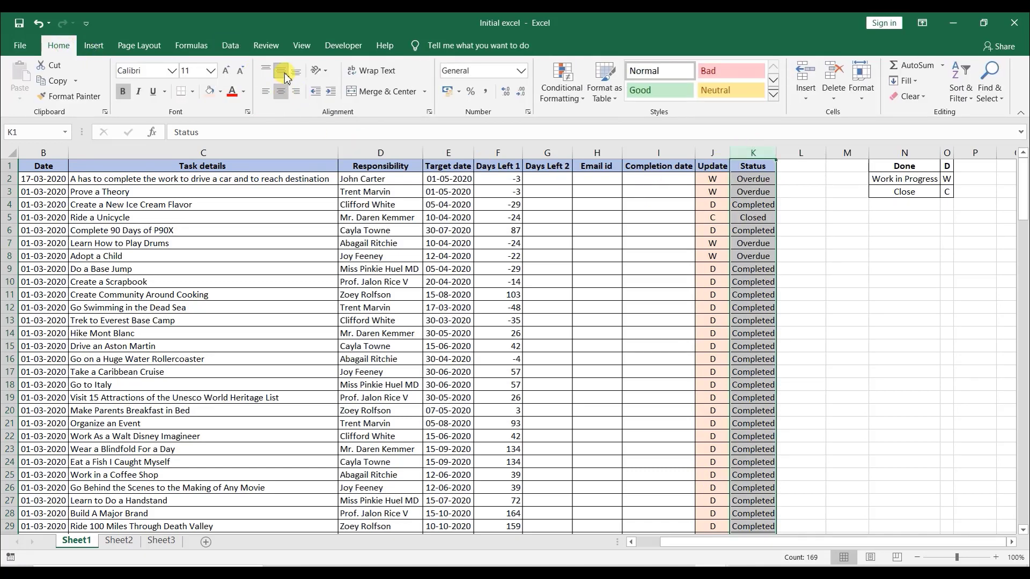
{"action": "left_click", "coordinate": [278, 73]}
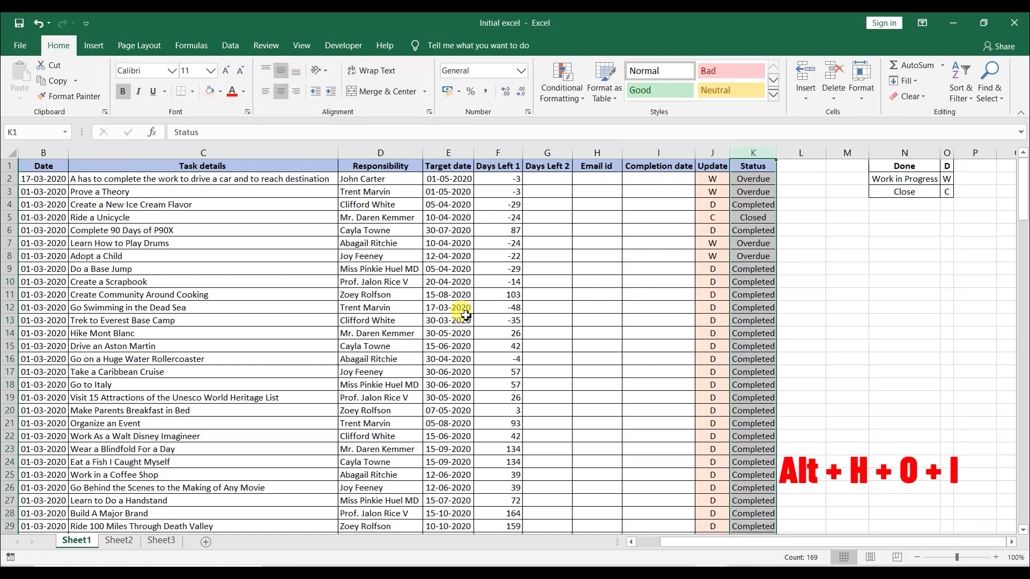
AutoFit the Status column's width and its row heights.
{"action": "key", "text": "alt+h"}
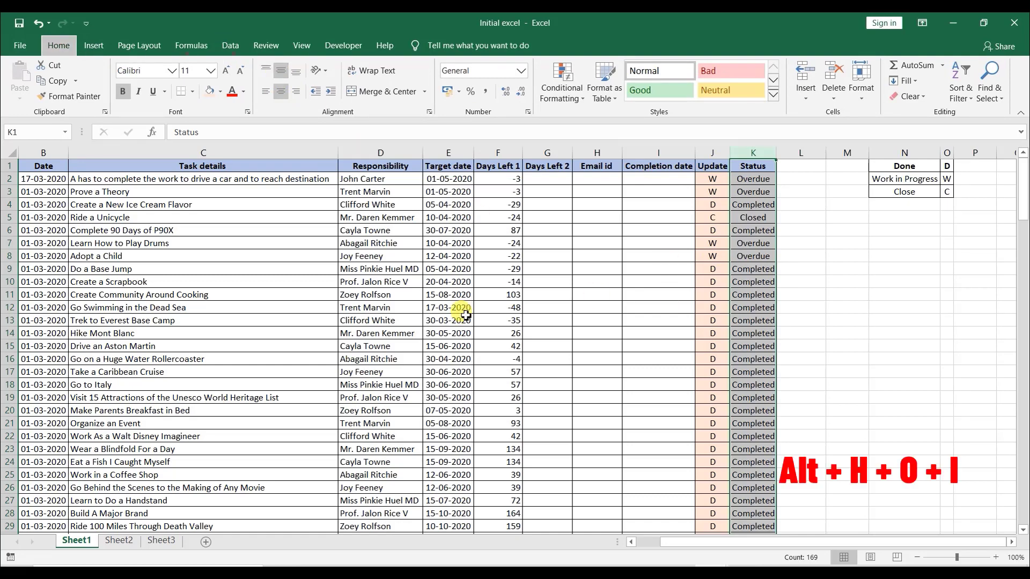
{"action": "key", "text": "o"}
{"action": "key", "text": "i"}
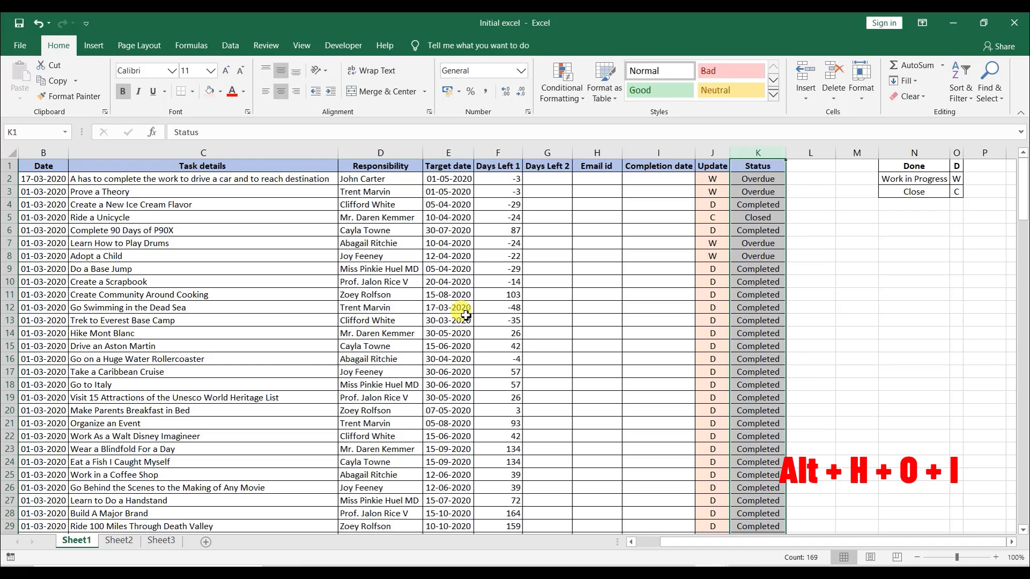
{"action": "key", "text": "alt+h"}
{"action": "key", "text": "o"}
{"action": "key", "text": "a"}
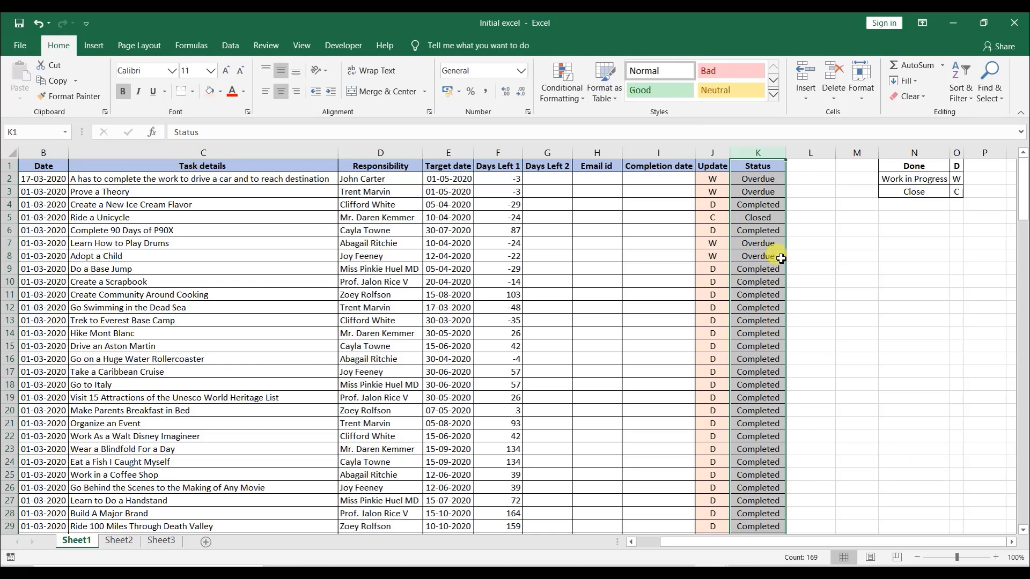
{"action": "left_click", "coordinate": [816, 268]}
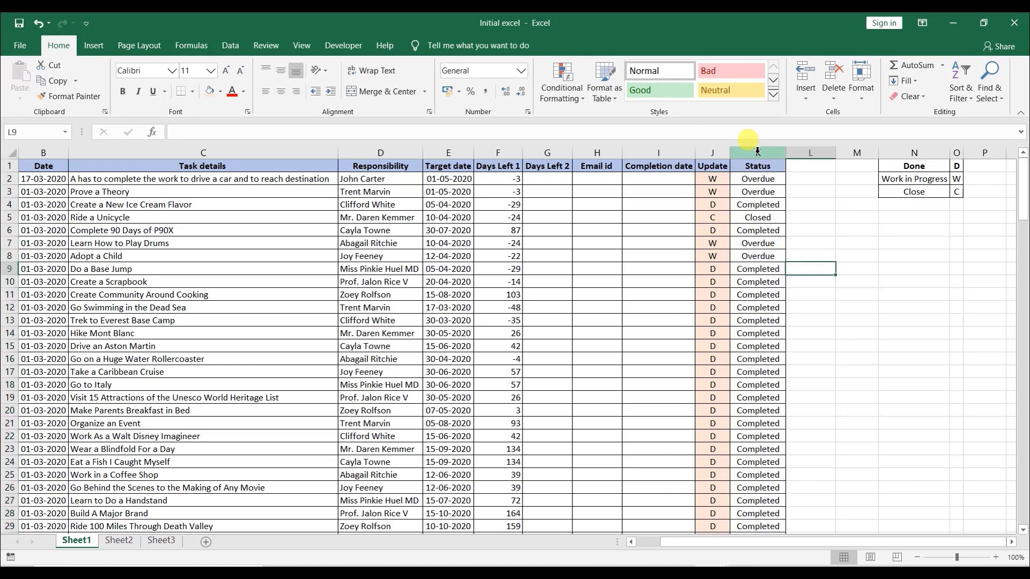
{"action": "left_click", "coordinate": [756, 154]}
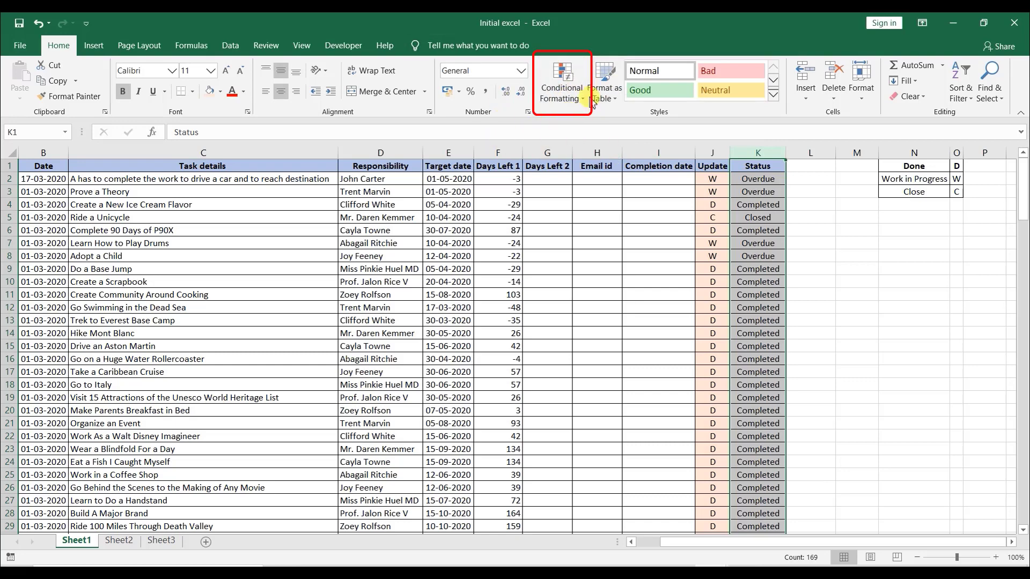
{"action": "left_click", "coordinate": [814, 213]}
{"action": "left_click", "coordinate": [768, 195]}
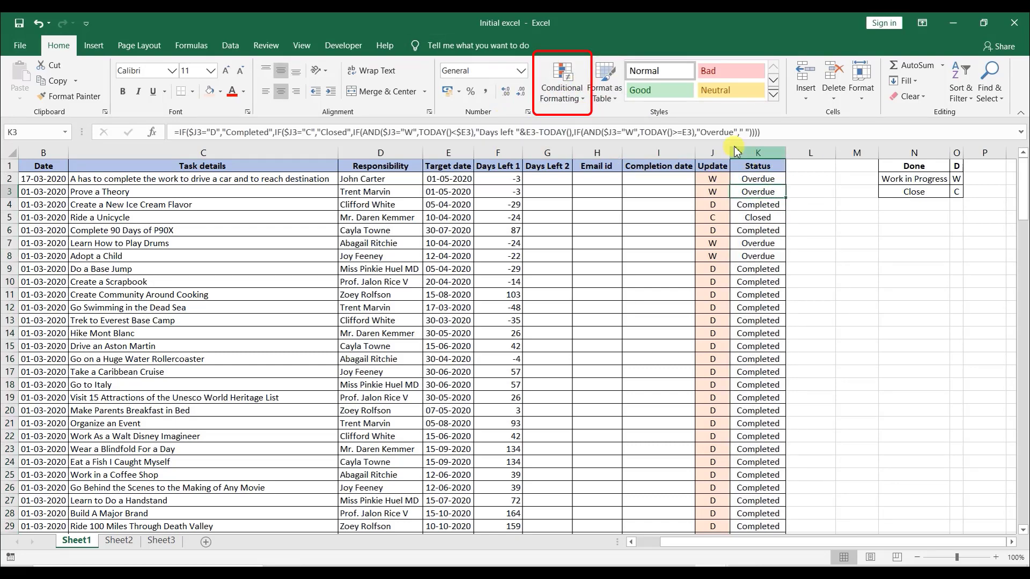
{"action": "left_click", "coordinate": [843, 220]}
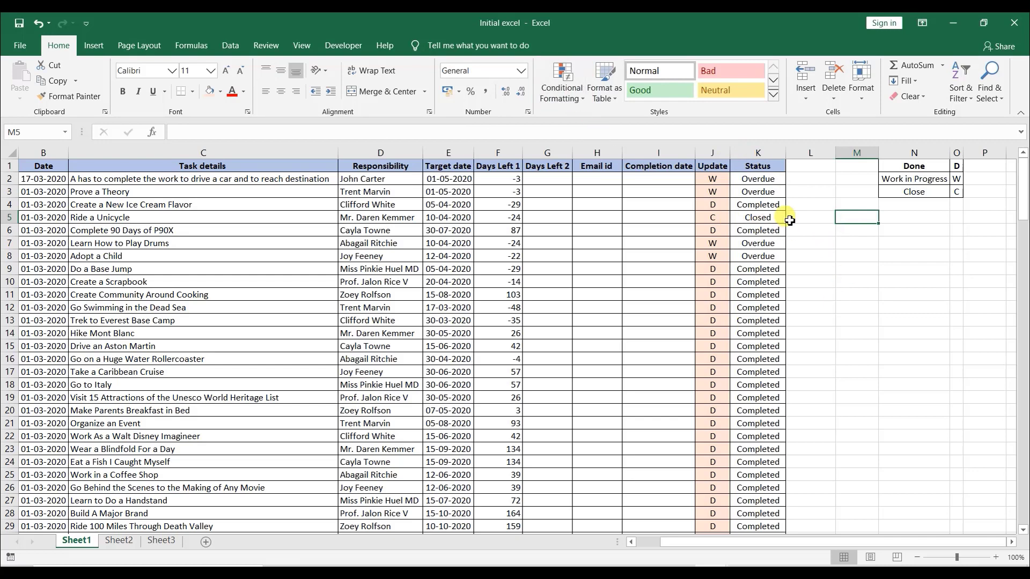
Fill the Overdue status cell K2 with red.
{"action": "left_click", "coordinate": [768, 183]}
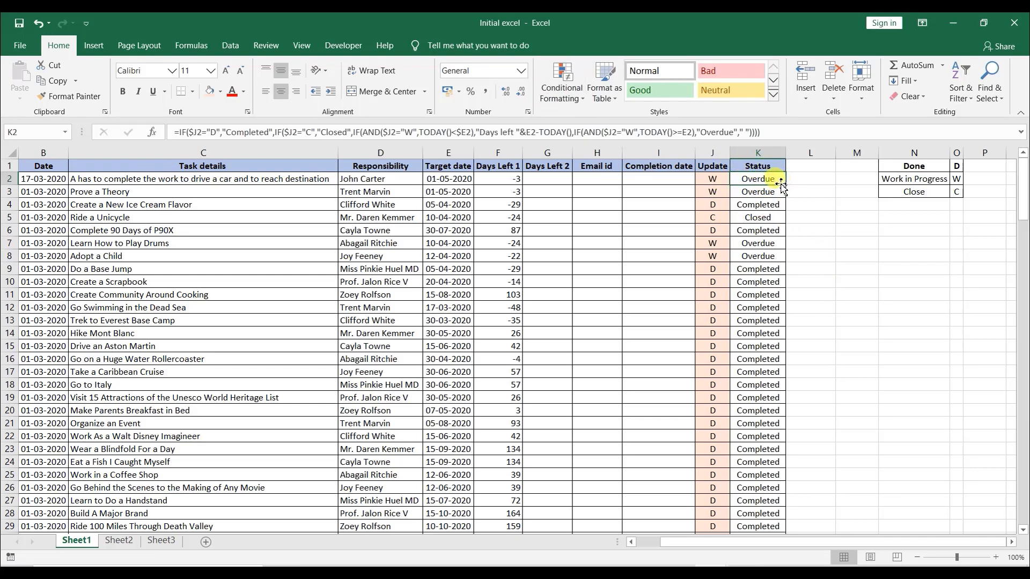
{"action": "left_click", "coordinate": [220, 91]}
{"action": "left_click", "coordinate": [220, 197]}
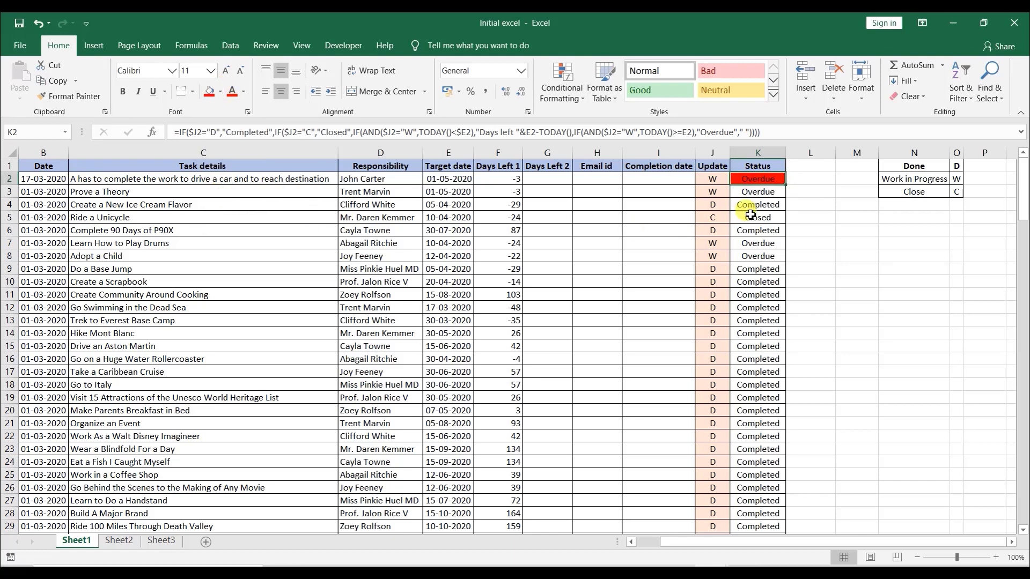
Fill the Completed status cell K4 with light green.
{"action": "left_click", "coordinate": [750, 216]}
{"action": "left_click", "coordinate": [768, 192]}
{"action": "left_click", "coordinate": [775, 210]}
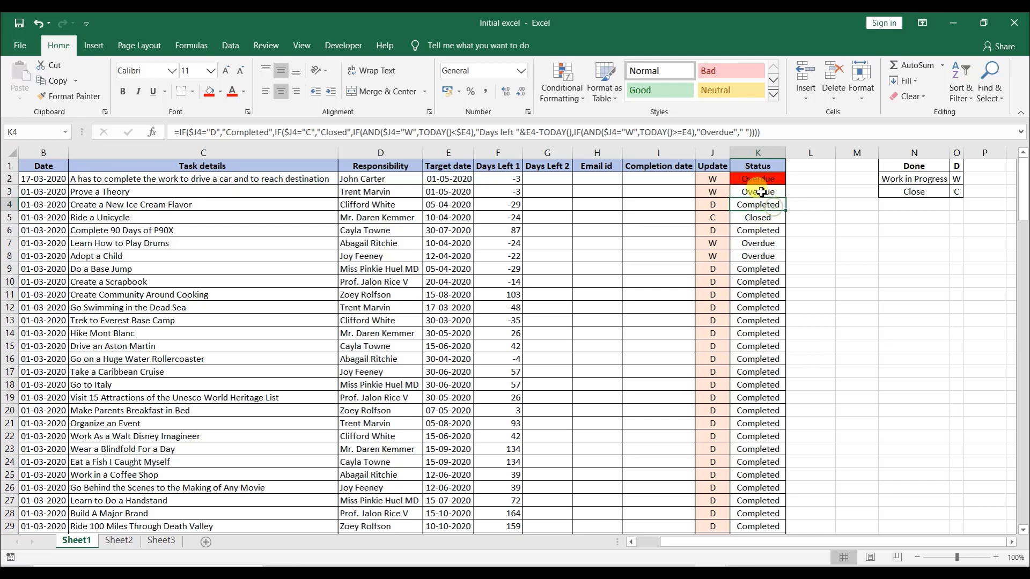
{"action": "left_click", "coordinate": [220, 91]}
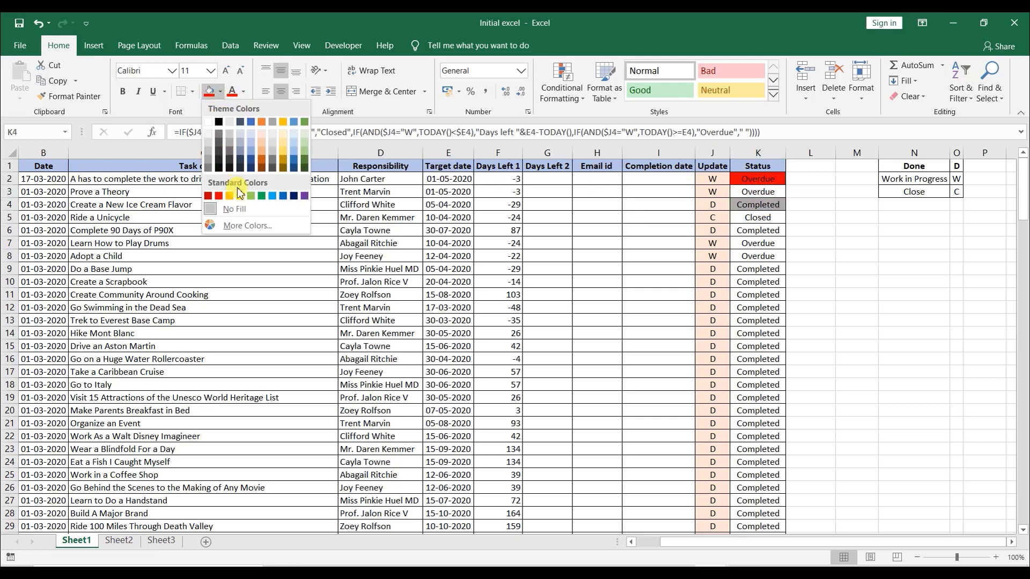
{"action": "left_click", "coordinate": [261, 200]}
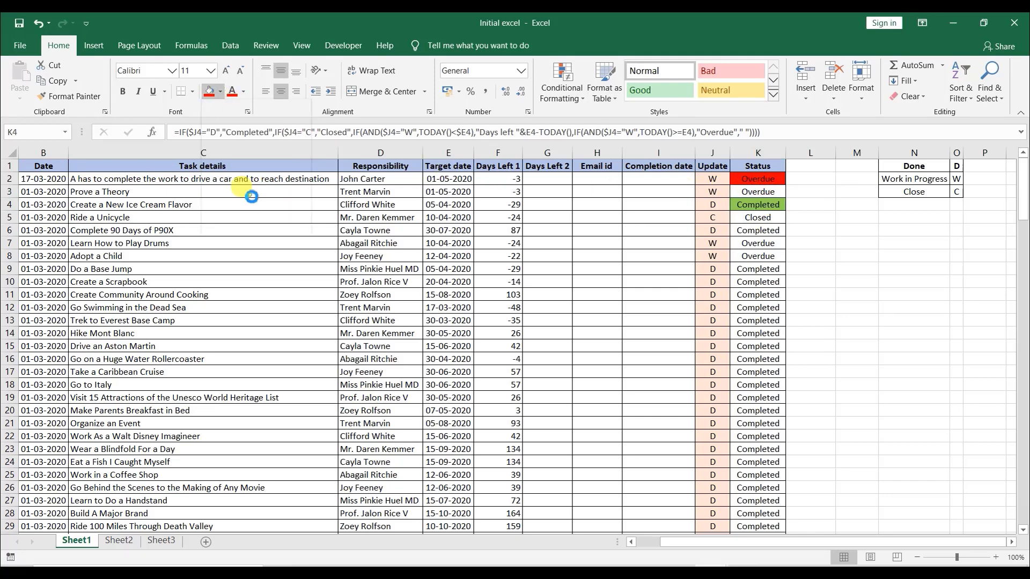
Fill the Closed status cell K5 with light blue.
{"action": "left_click", "coordinate": [764, 220]}
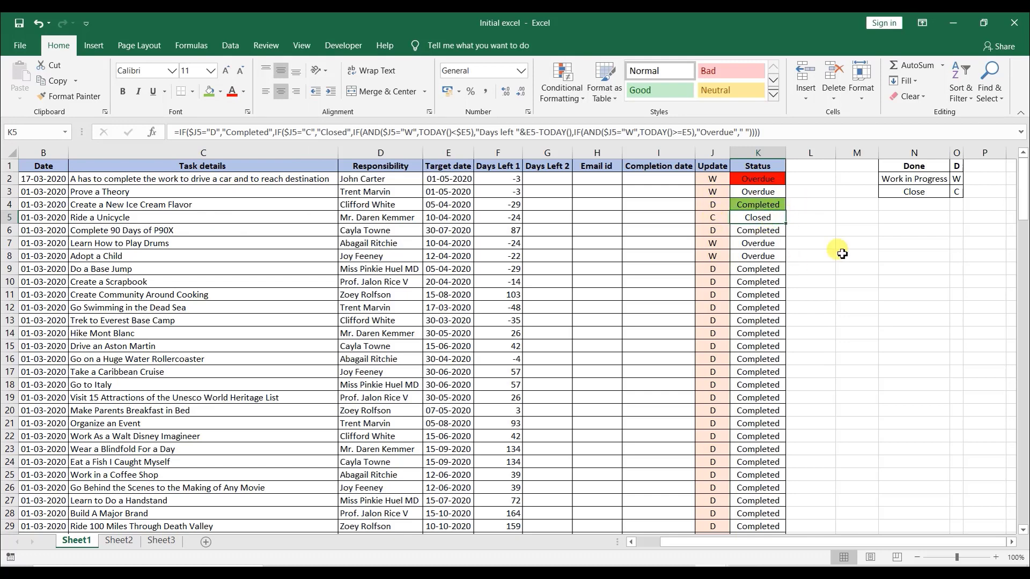
{"action": "left_click", "coordinate": [220, 91]}
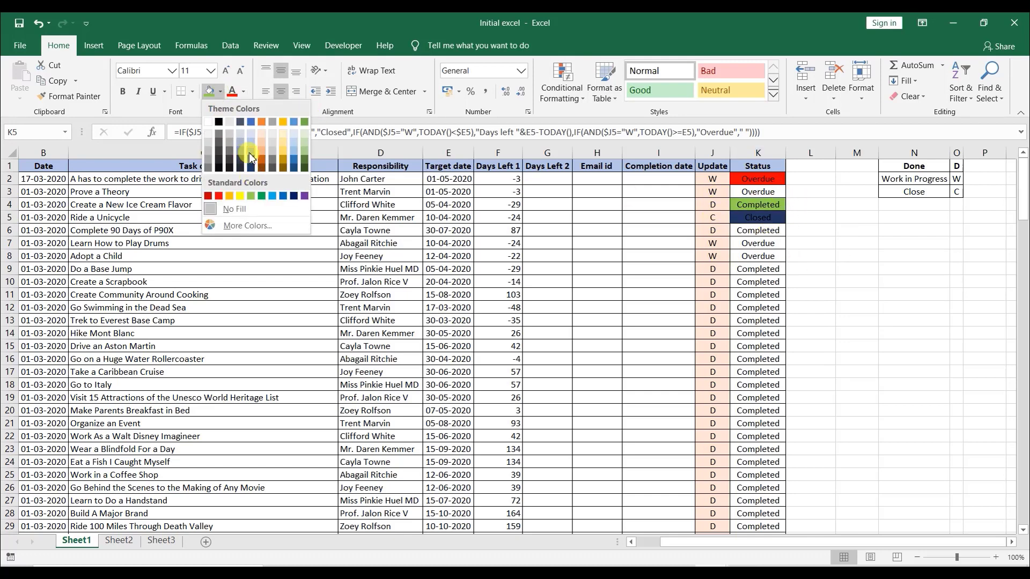
{"action": "left_click", "coordinate": [250, 145]}
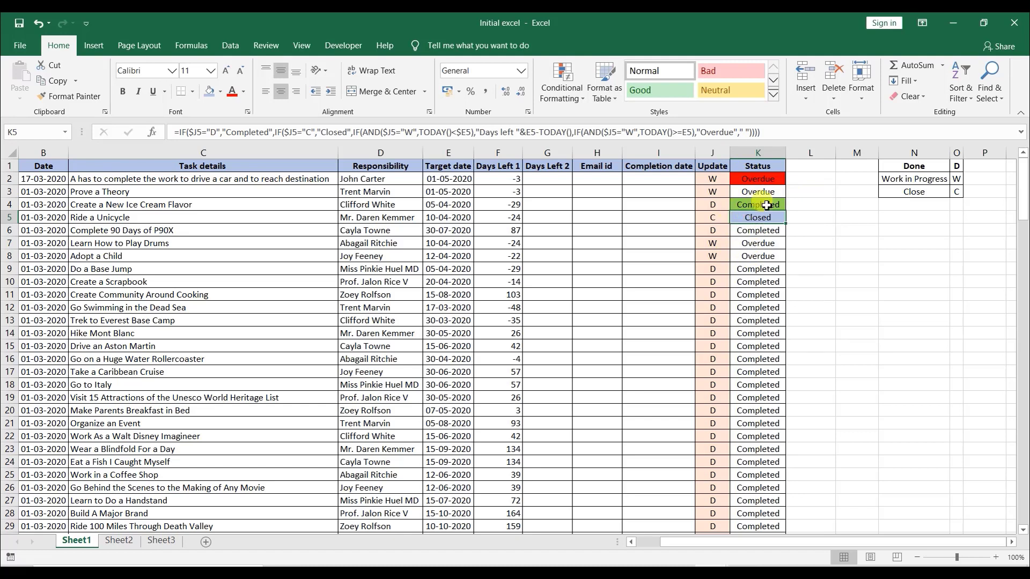
Enter W as the Update code in J6 for the Complete 90 Days of P90X task.
{"action": "left_click", "coordinate": [717, 229]}
{"action": "type", "text": "W"}
{"action": "key", "text": "Tab"}
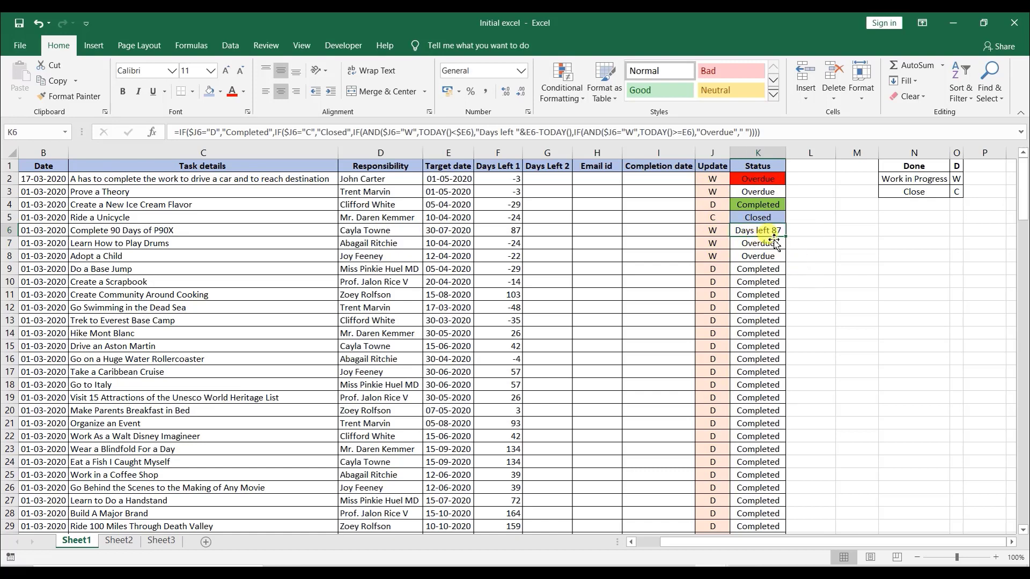
Fill the Days left status cell K6 with a light gold theme color.
{"action": "left_click", "coordinate": [223, 92]}
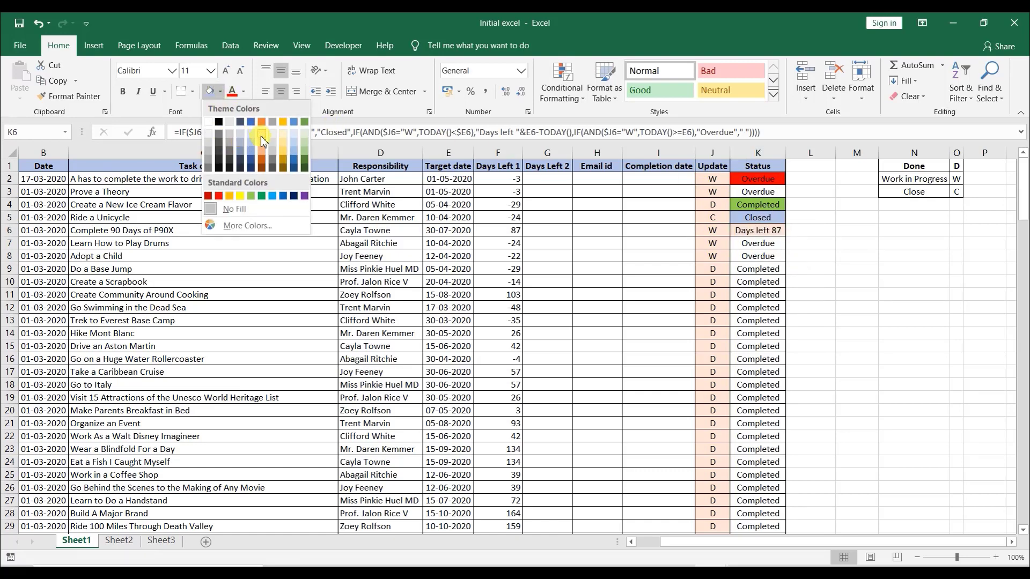
{"action": "left_click", "coordinate": [280, 134]}
{"action": "left_click", "coordinate": [220, 92]}
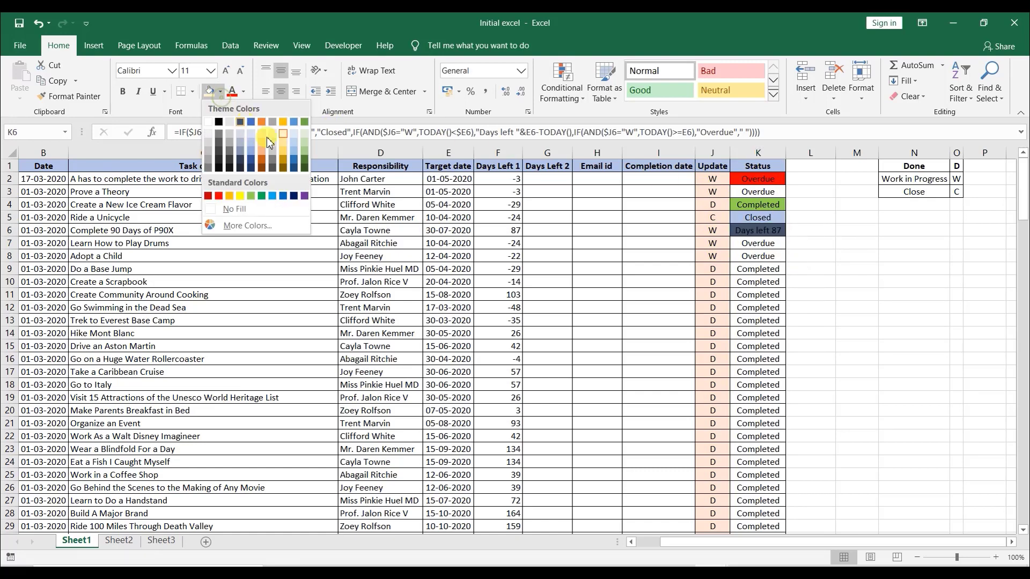
{"action": "left_click", "coordinate": [285, 150]}
{"action": "left_click", "coordinate": [738, 258]}
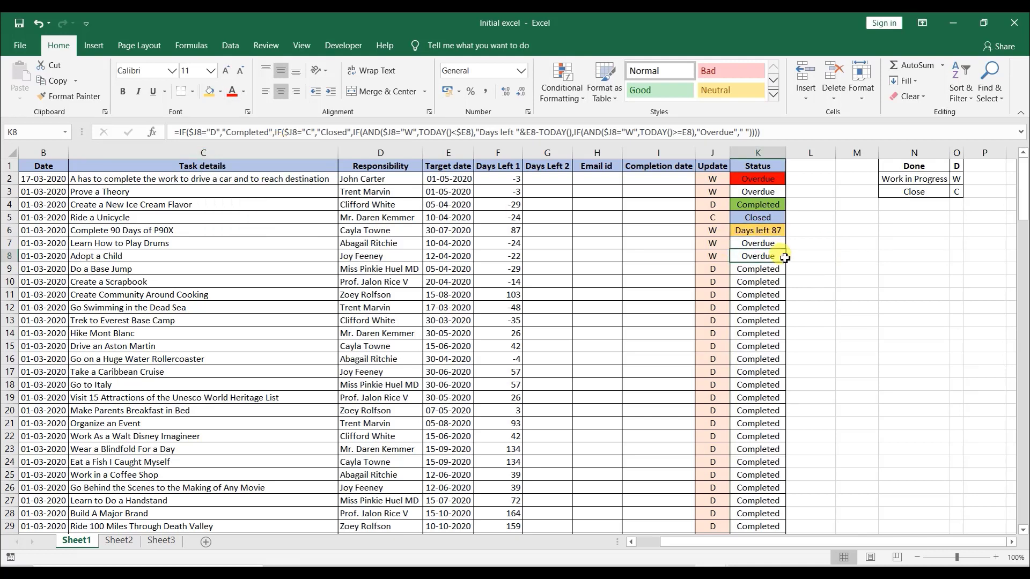
{"action": "left_click", "coordinate": [768, 155]}
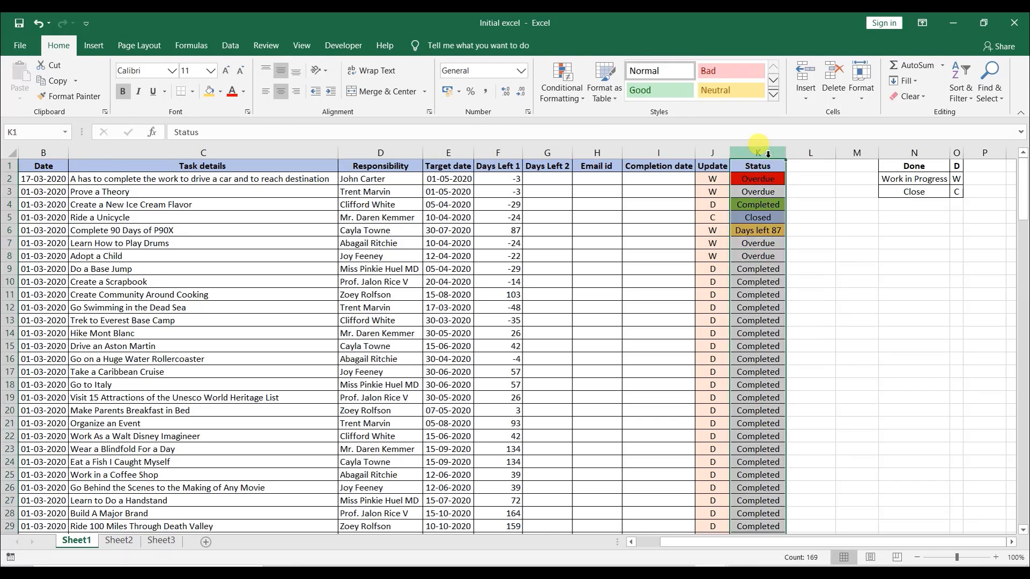
{"action": "left_click", "coordinate": [800, 191]}
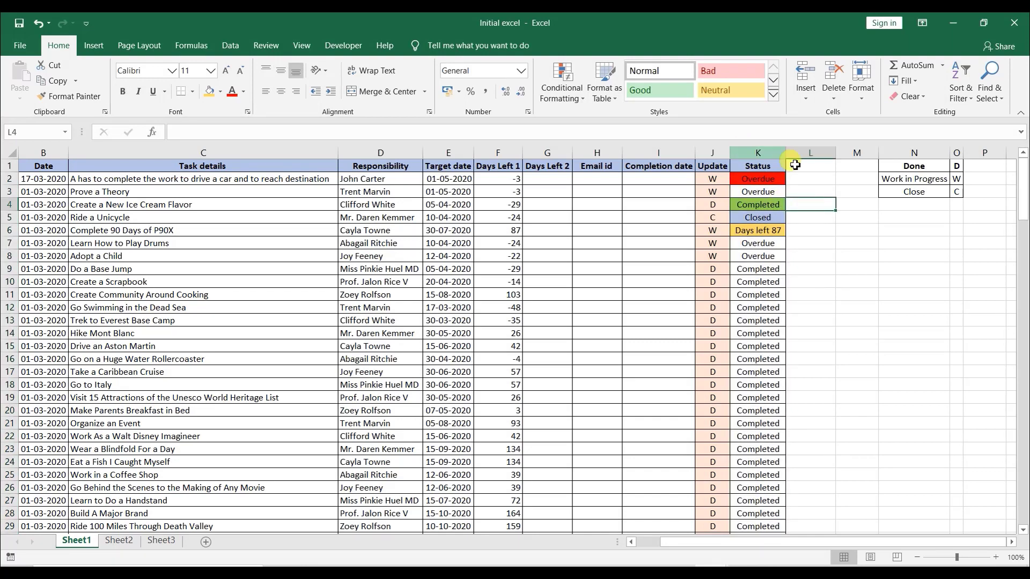
{"action": "left_click", "coordinate": [778, 244]}
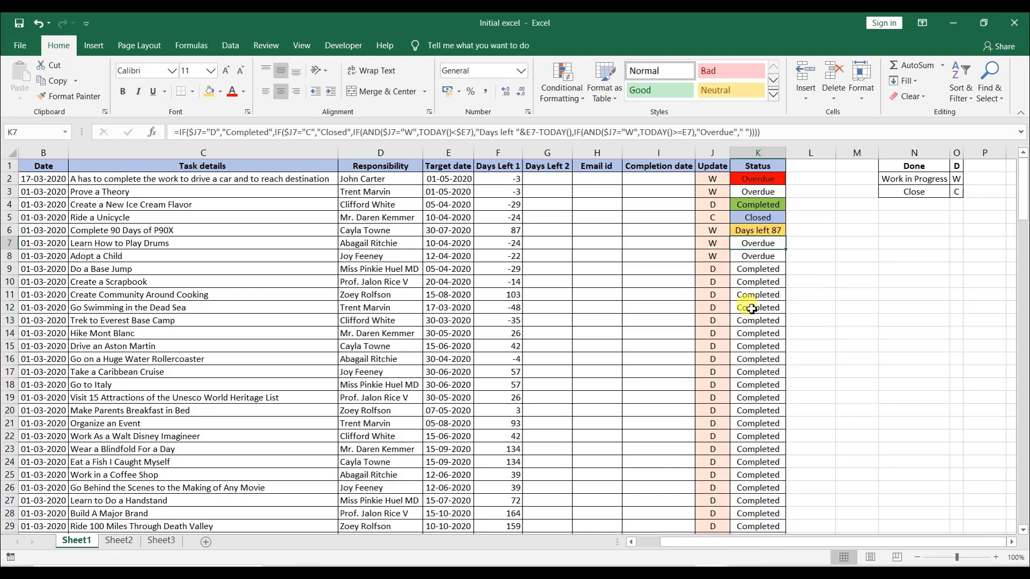
Start a new conditional formatting rule of type Format only cells that contain for the entire Status column K.
{"action": "left_click", "coordinate": [762, 230]}
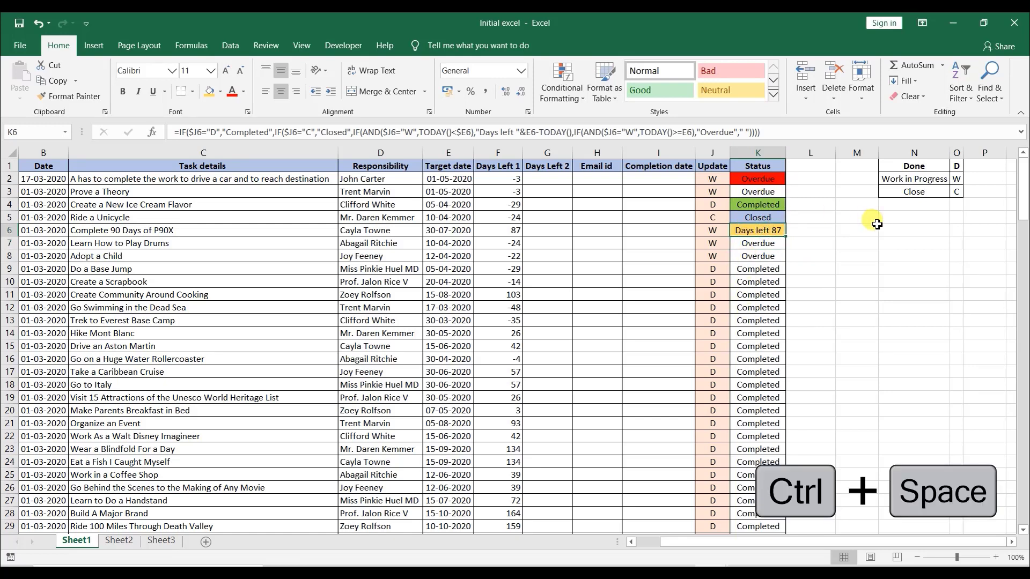
{"action": "key", "text": "ctrl+space"}
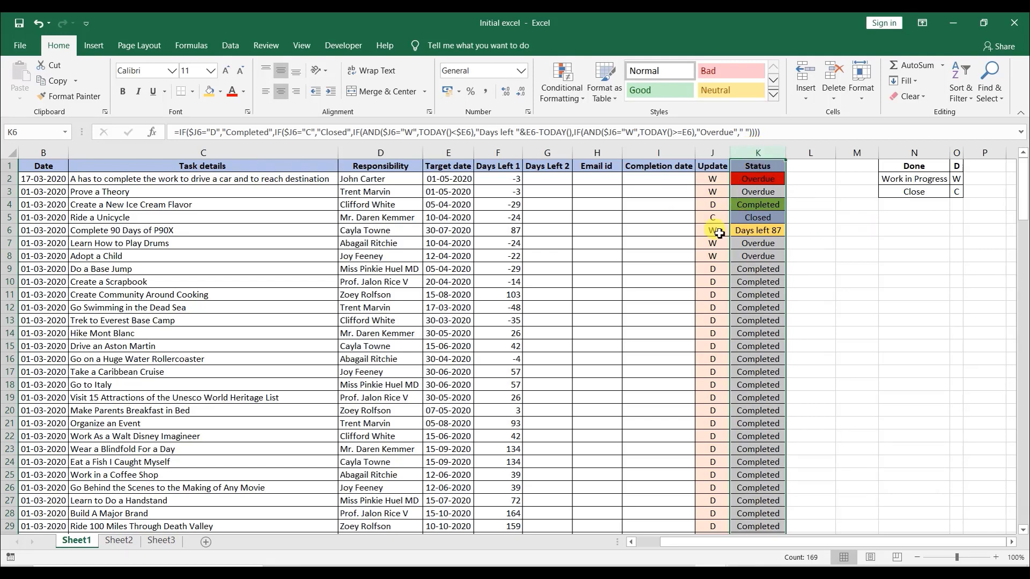
{"action": "left_click", "coordinate": [559, 74]}
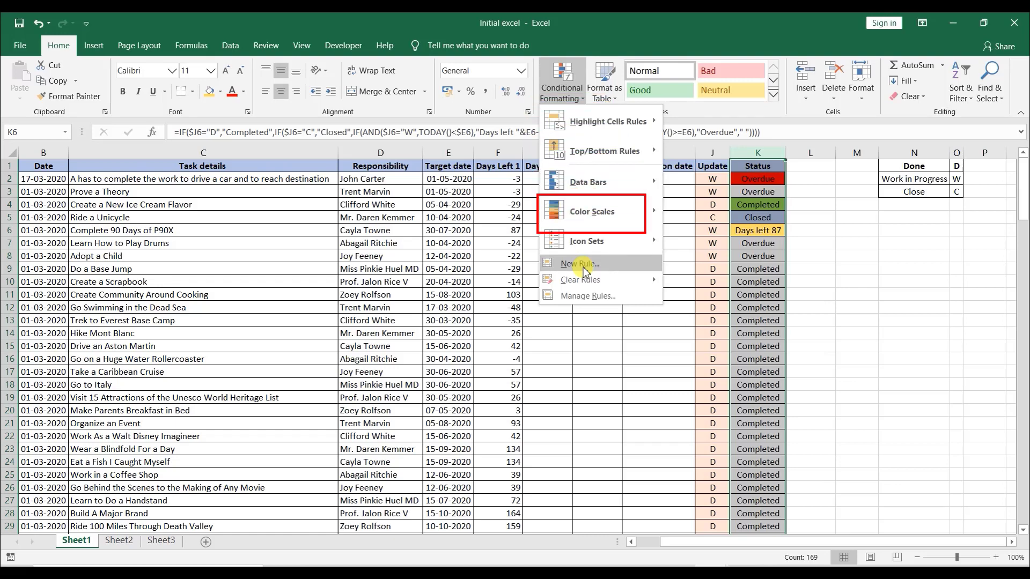
{"action": "mouse_move", "coordinate": [612, 117]}
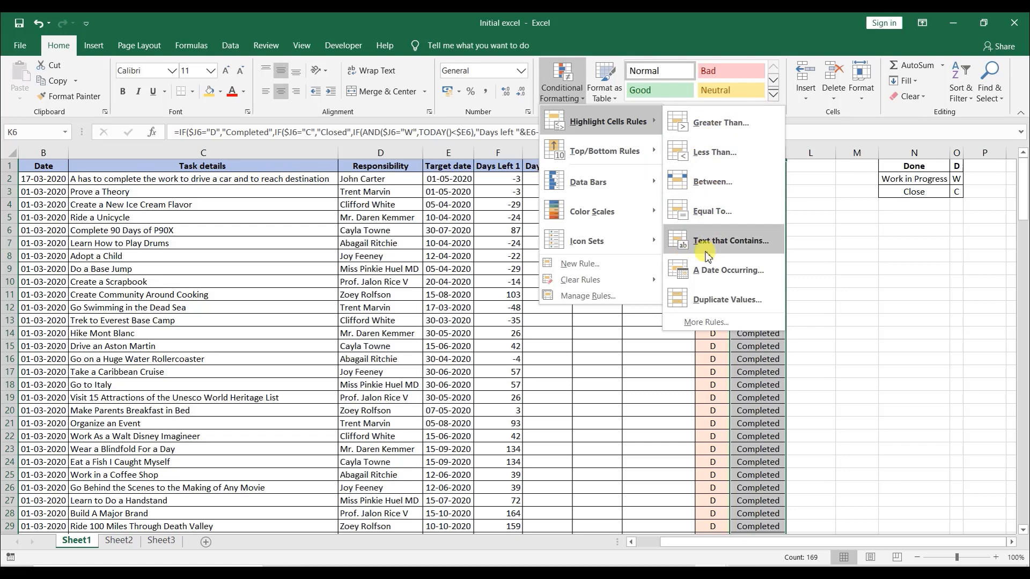
{"action": "mouse_move", "coordinate": [607, 153]}
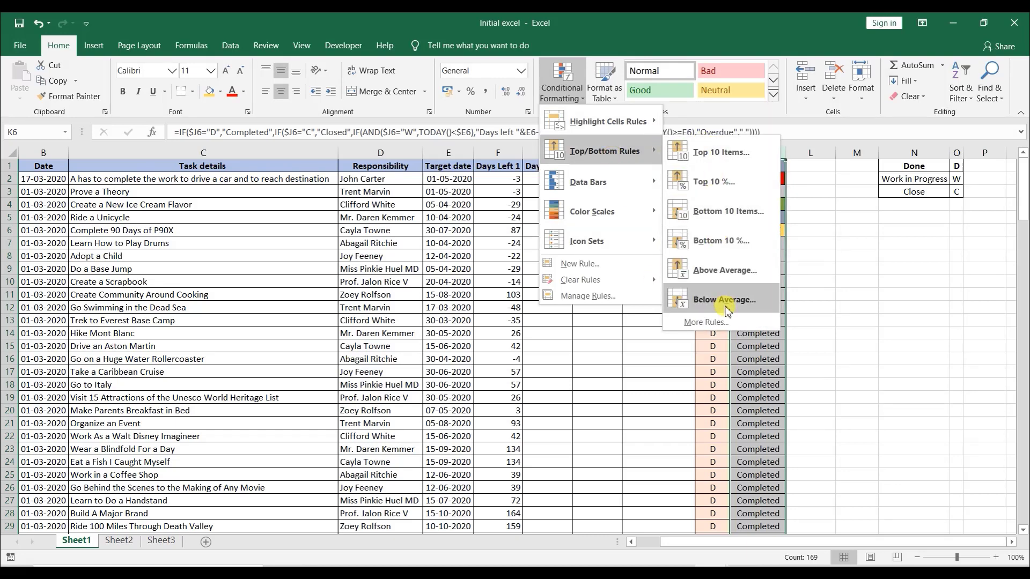
{"action": "mouse_move", "coordinate": [655, 182]}
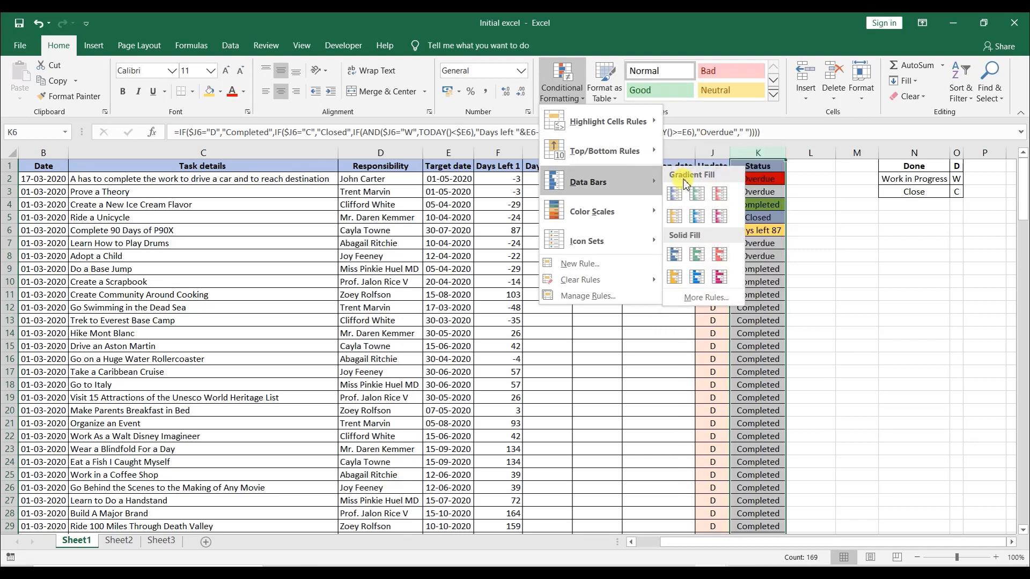
{"action": "mouse_move", "coordinate": [594, 212]}
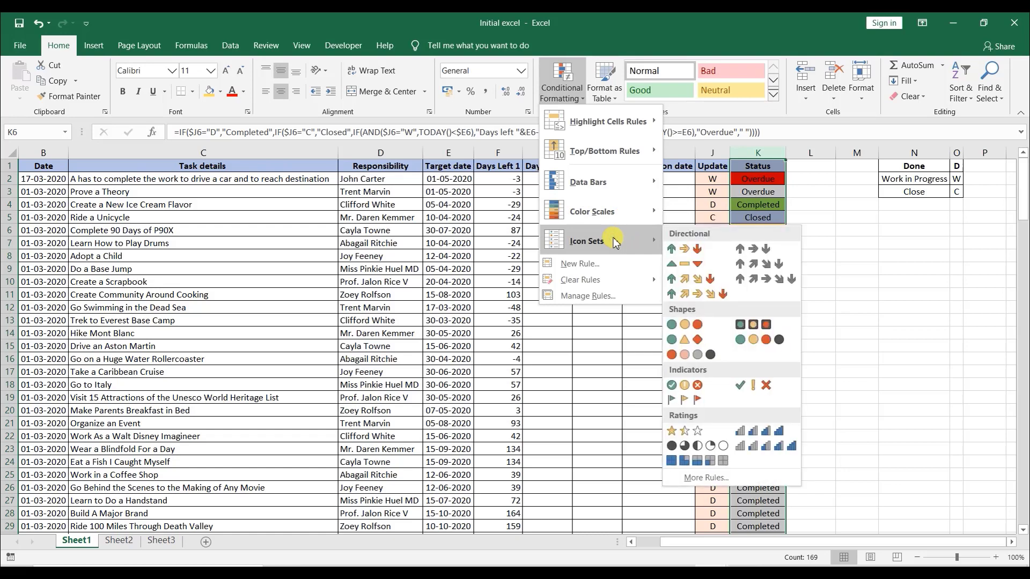
{"action": "left_click", "coordinate": [585, 264]}
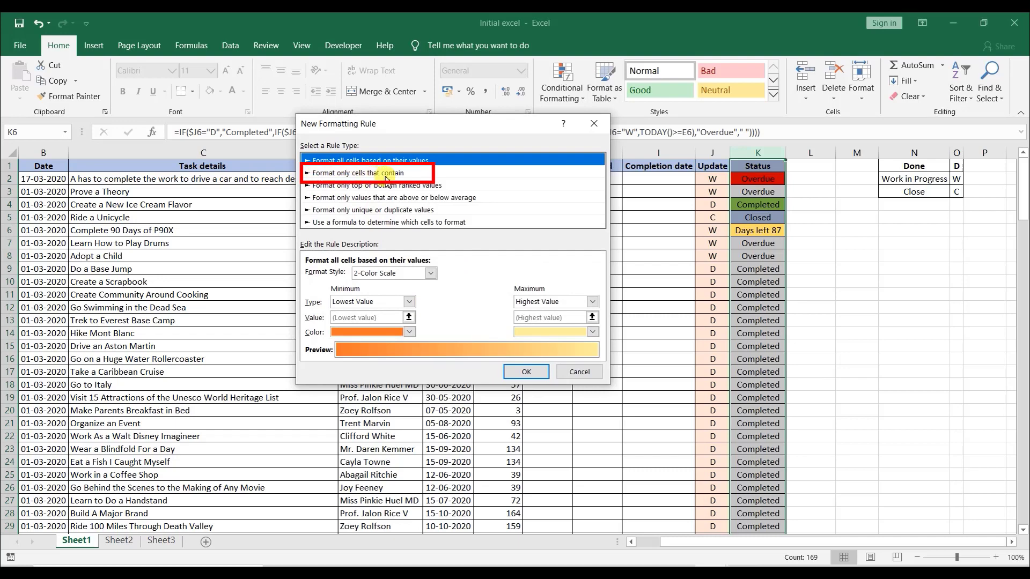
{"action": "left_click", "coordinate": [401, 175]}
Set the rule condition to Specific Text containing Completed.
{"action": "left_click", "coordinate": [370, 279]}
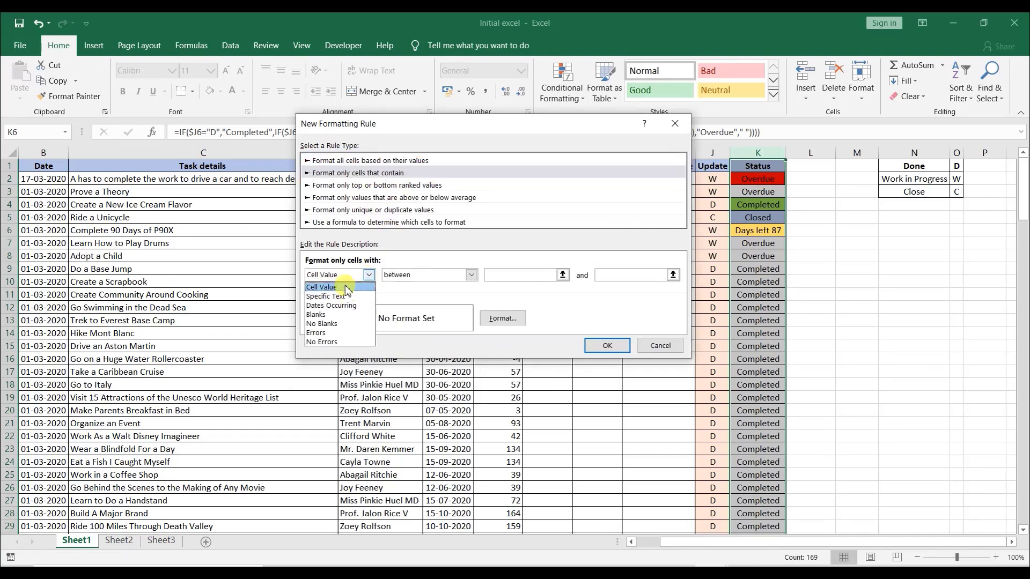
{"action": "left_click", "coordinate": [359, 273]}
{"action": "left_click", "coordinate": [359, 275]}
{"action": "left_click", "coordinate": [347, 296]}
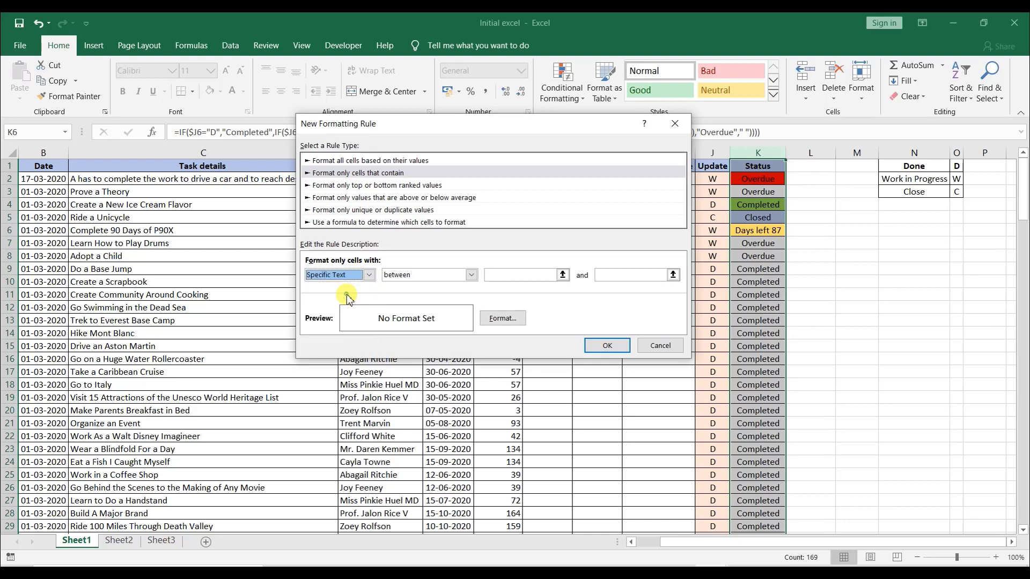
{"action": "left_click", "coordinate": [434, 277]}
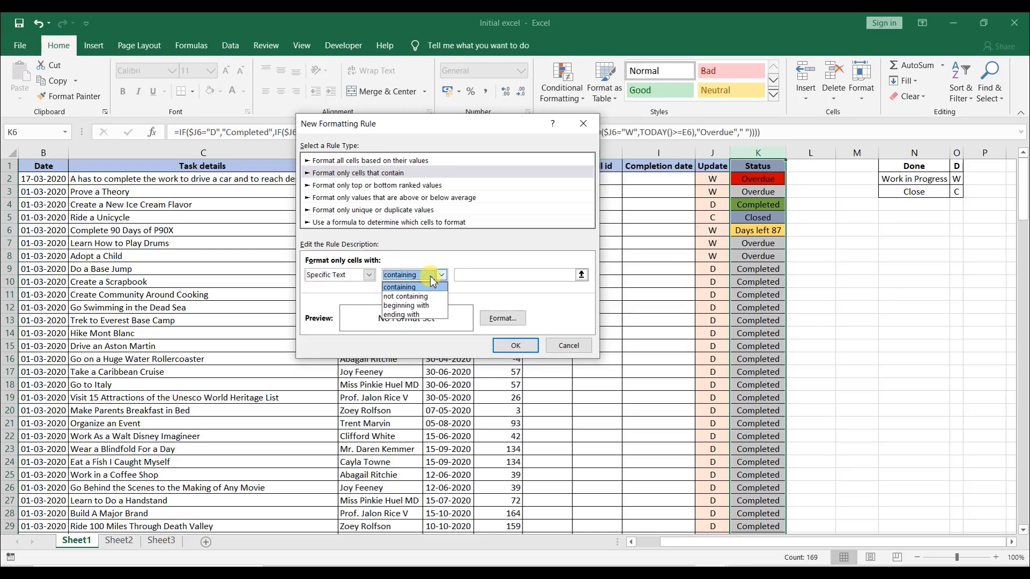
{"action": "left_click", "coordinate": [440, 274]}
{"action": "left_click", "coordinate": [468, 284]}
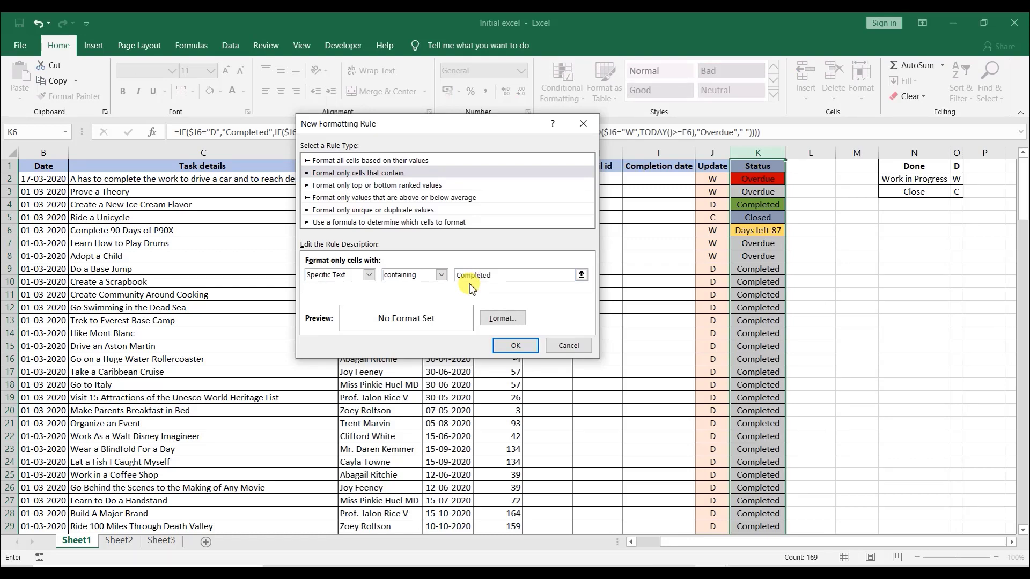
{"action": "type", "text": "Completed"}
Give the Completed rule a light green background fill and apply it to the Status column.
{"action": "left_click", "coordinate": [503, 319]}
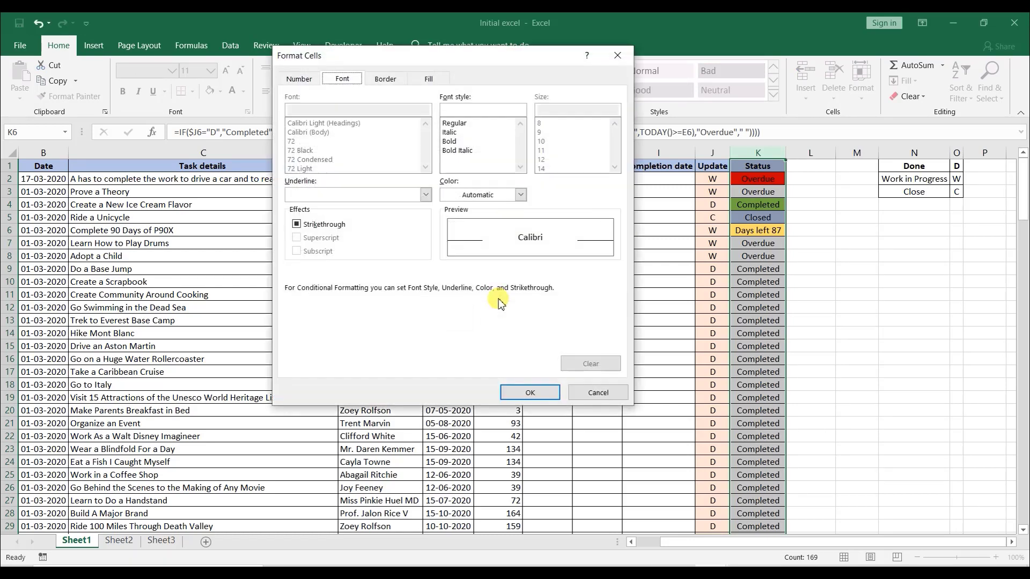
{"action": "left_click", "coordinate": [431, 79]}
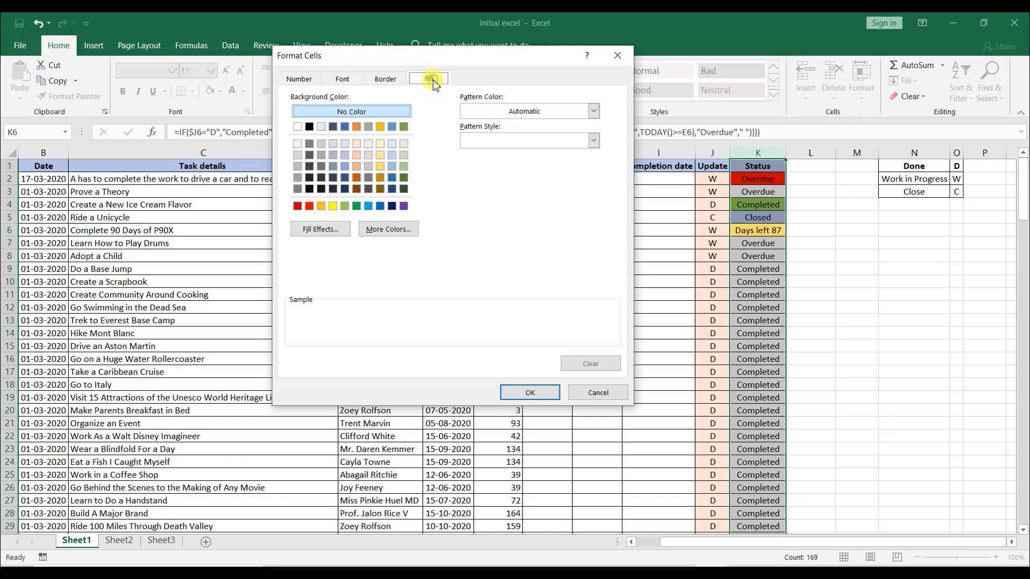
{"action": "left_click", "coordinate": [345, 207]}
{"action": "left_click", "coordinate": [531, 392]}
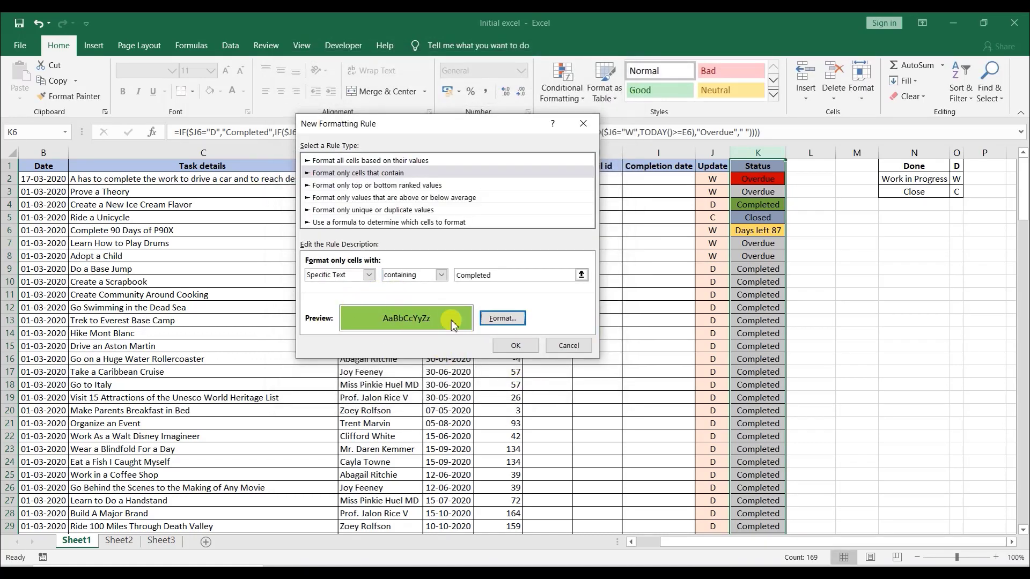
{"action": "left_click", "coordinate": [516, 345]}
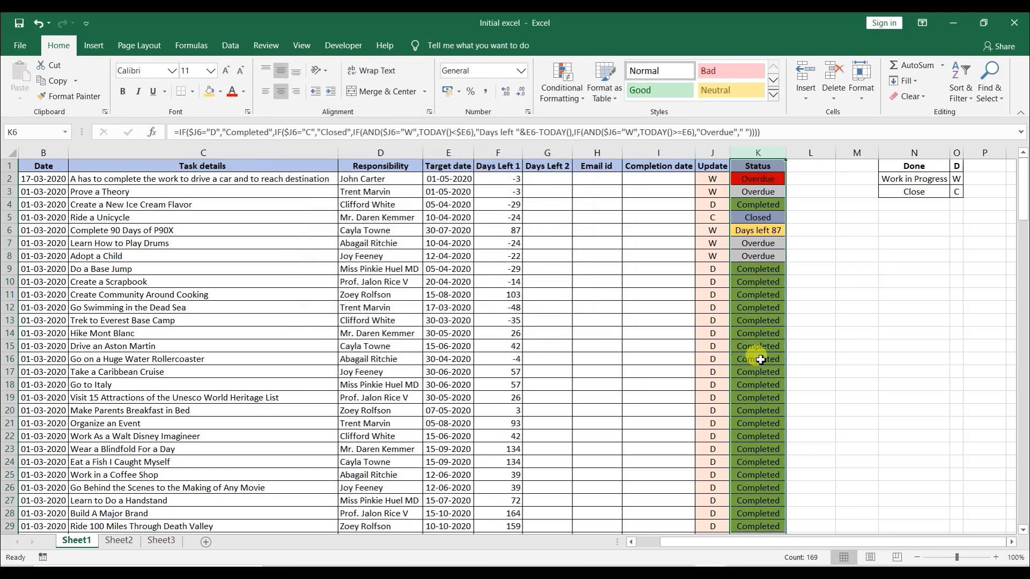
{"action": "scroll", "coordinate": [804, 454], "scroll_direction": "down", "scroll_amount": 13}
{"action": "scroll", "coordinate": [809, 452], "scroll_direction": "down", "scroll_amount": 20}
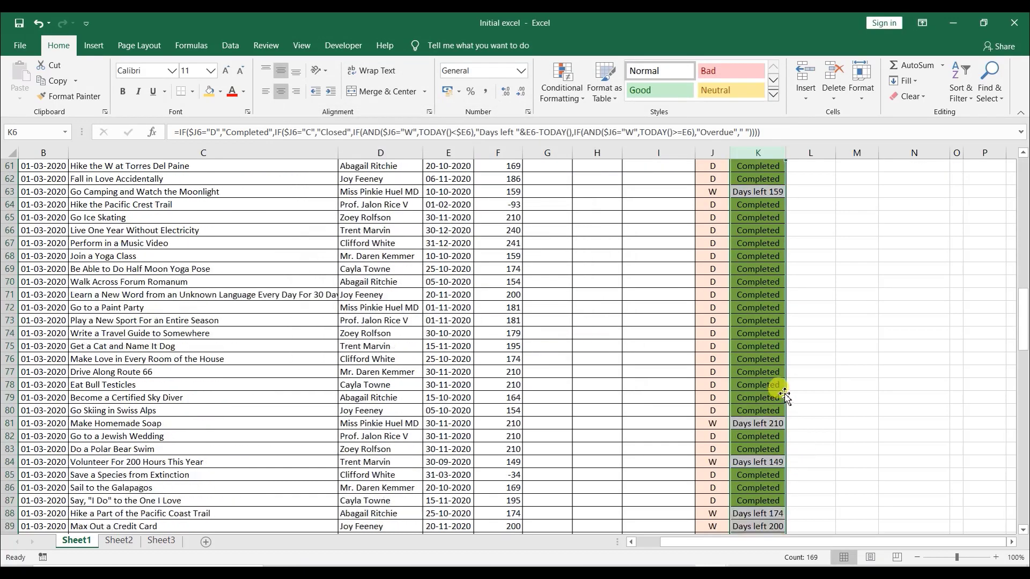
{"action": "left_click_drag", "start_coordinate": [1024, 434], "coordinate": [1024, 174]}
{"action": "scroll", "coordinate": [805, 462], "scroll_direction": "down", "scroll_amount": 6}
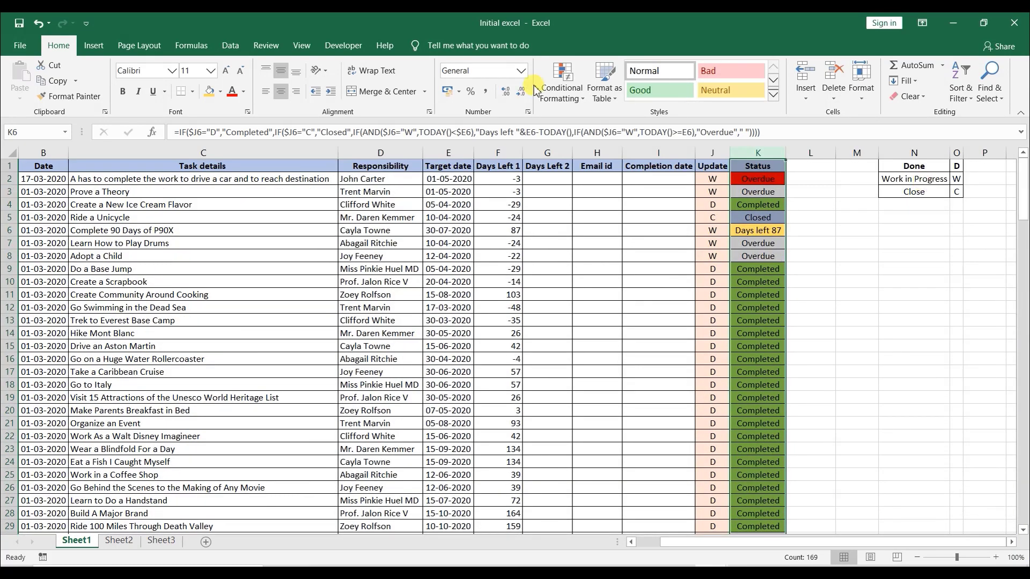
Create another Format only cells that contain rule for the Status column, with Specific Text containing Overdue.
{"action": "left_click", "coordinate": [561, 86]}
{"action": "left_click", "coordinate": [589, 273]}
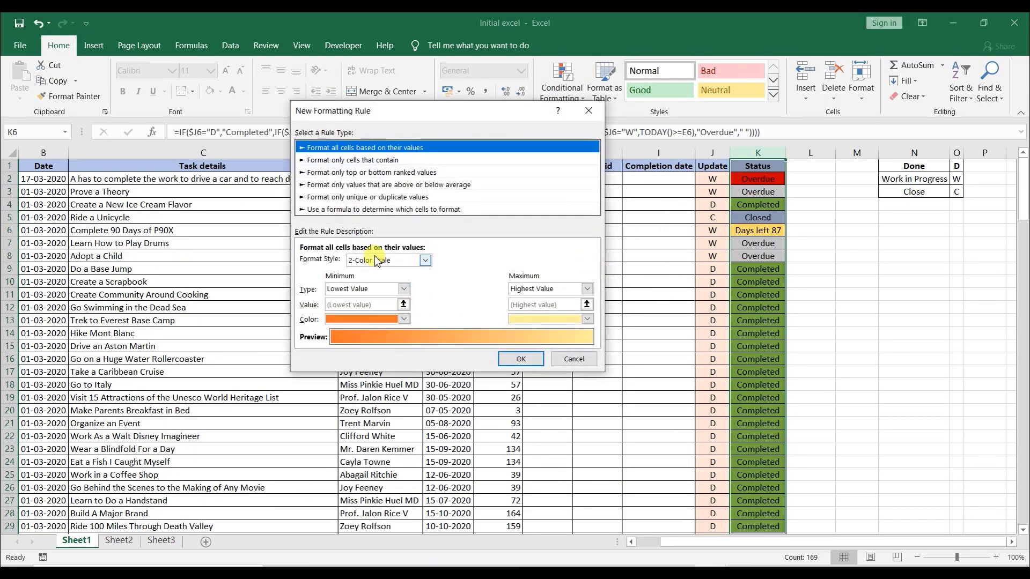
{"action": "left_click", "coordinate": [332, 160]}
{"action": "left_click", "coordinate": [364, 262]}
{"action": "left_click", "coordinate": [325, 292]}
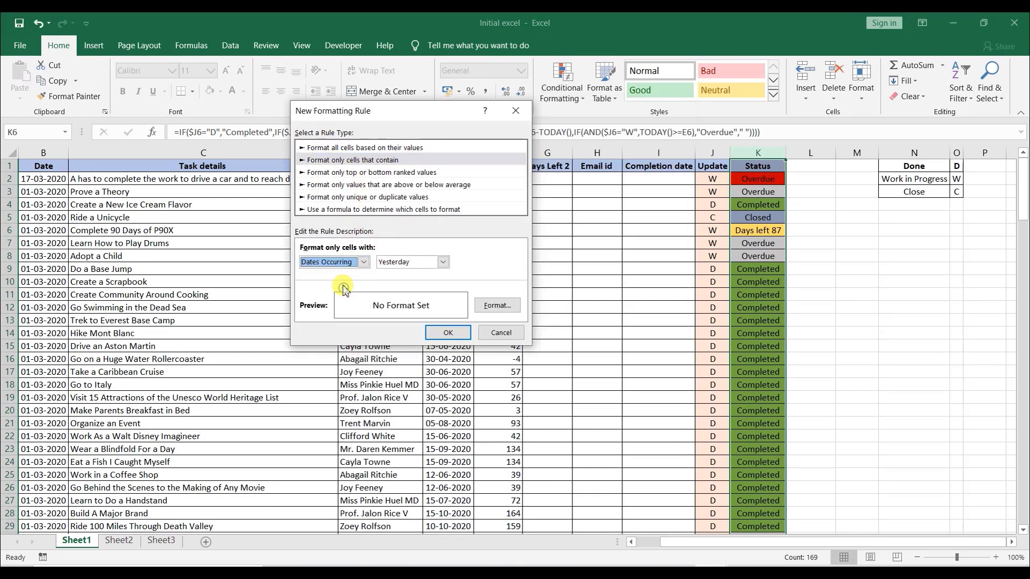
{"action": "left_click", "coordinate": [363, 262]}
{"action": "left_click", "coordinate": [340, 265]}
{"action": "left_click", "coordinate": [340, 264]}
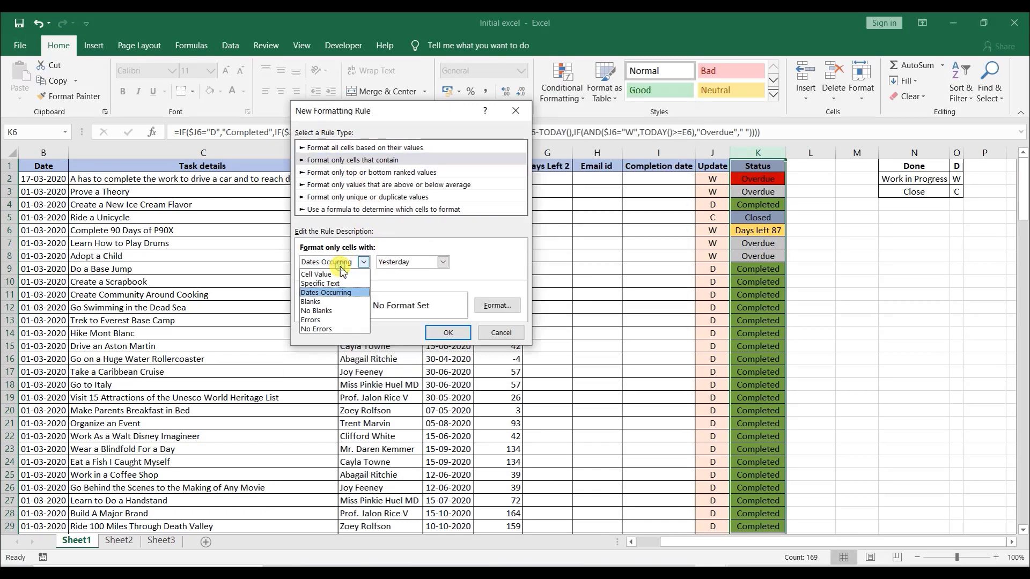
{"action": "left_click", "coordinate": [326, 283]}
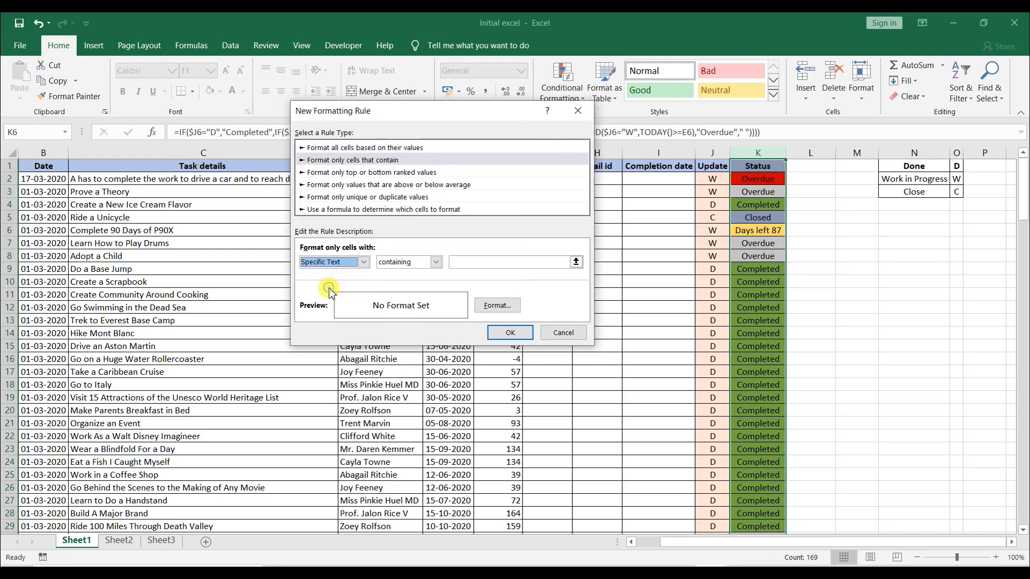
{"action": "left_click", "coordinate": [416, 262]}
{"action": "left_click", "coordinate": [417, 263]}
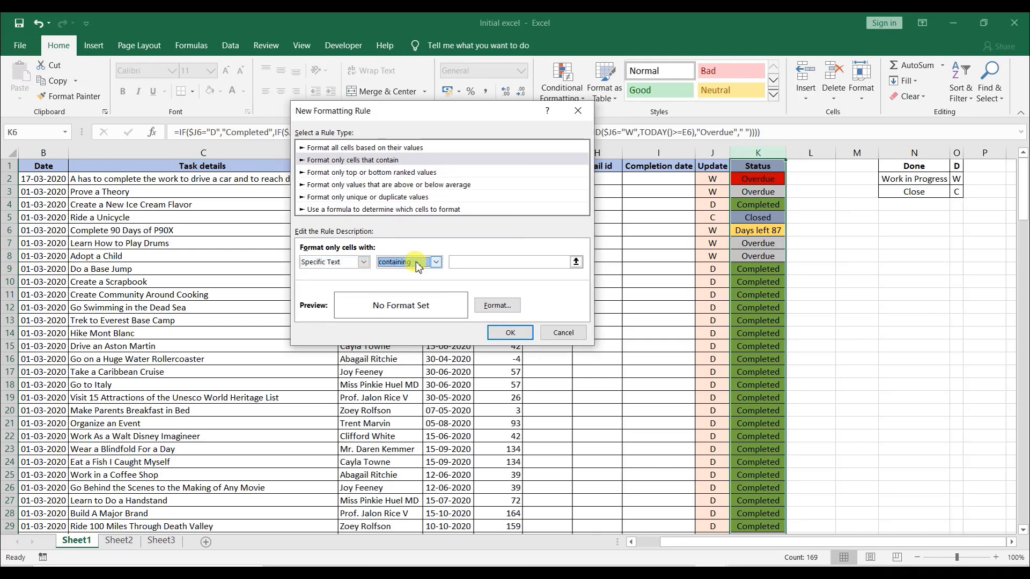
{"action": "left_click", "coordinate": [460, 263]}
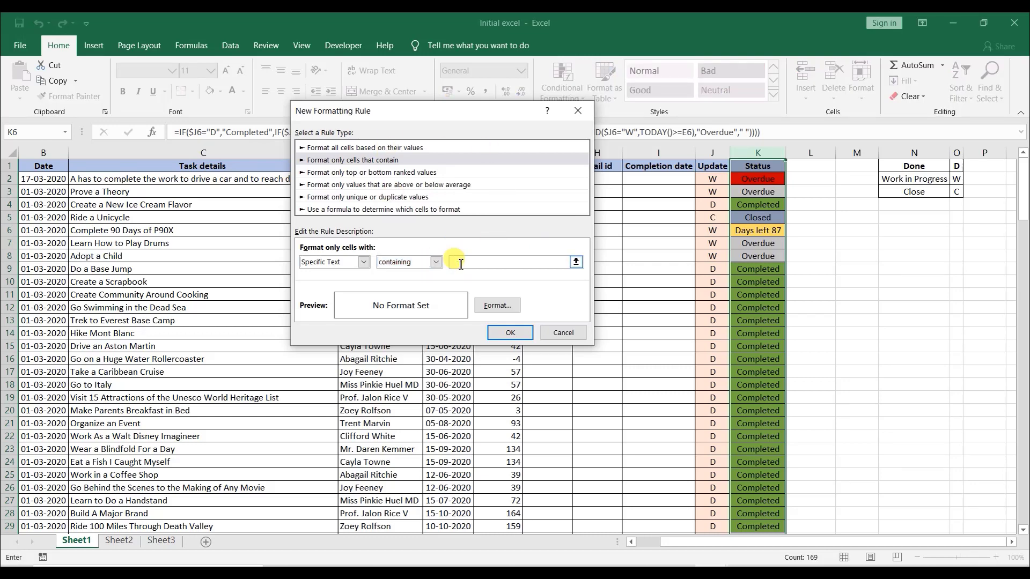
{"action": "type", "text": "Overdue"}
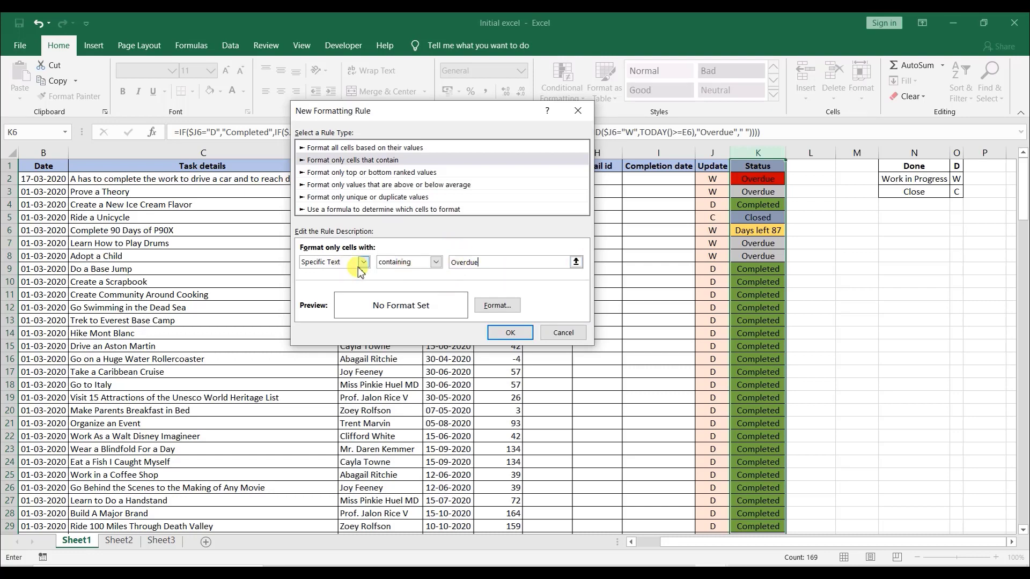
Give the Overdue rule a red background fill and apply it to the Status column.
{"action": "left_click", "coordinate": [497, 305]}
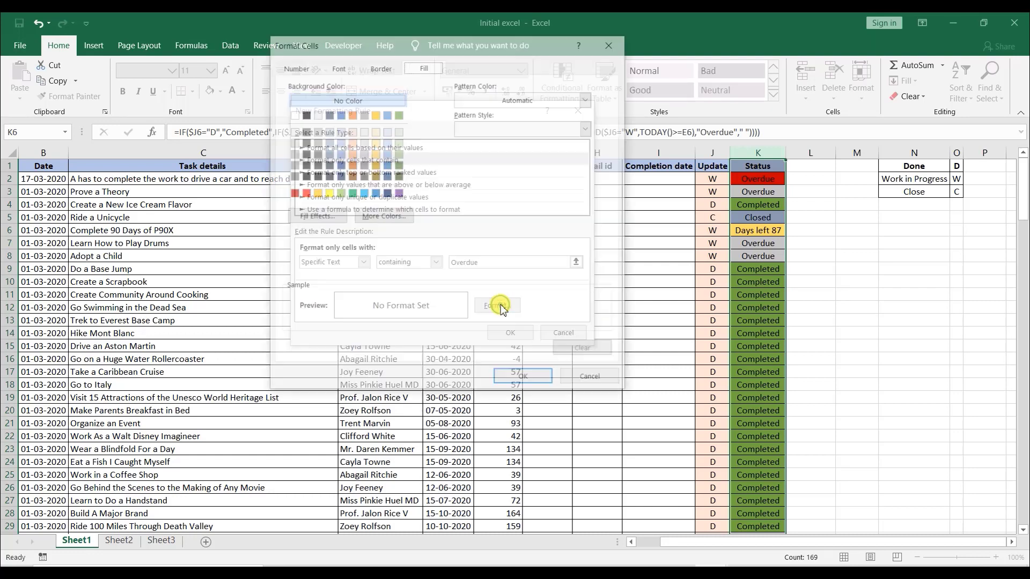
{"action": "left_click", "coordinate": [293, 193]}
{"action": "left_click", "coordinate": [515, 380]}
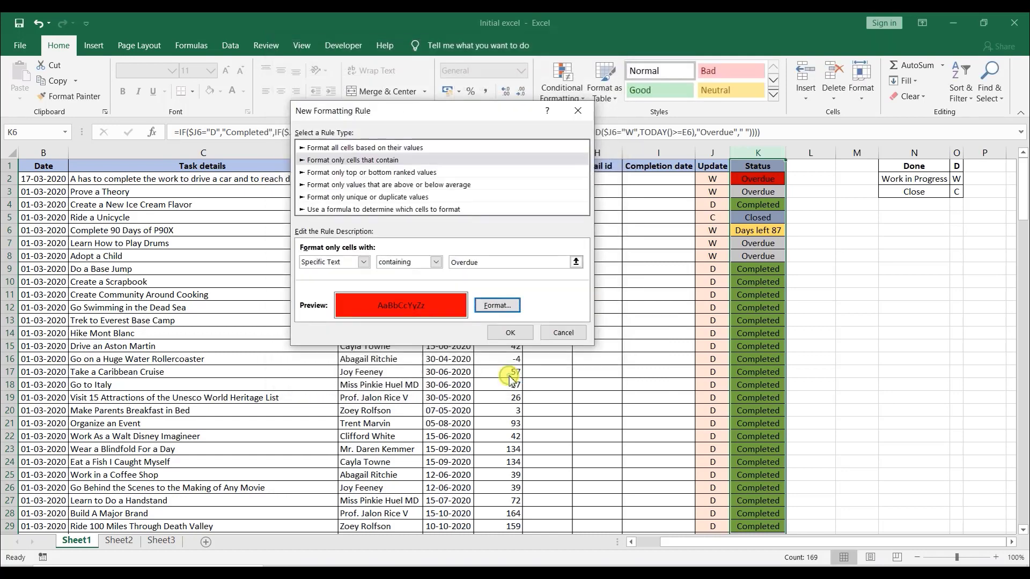
{"action": "left_click", "coordinate": [510, 329]}
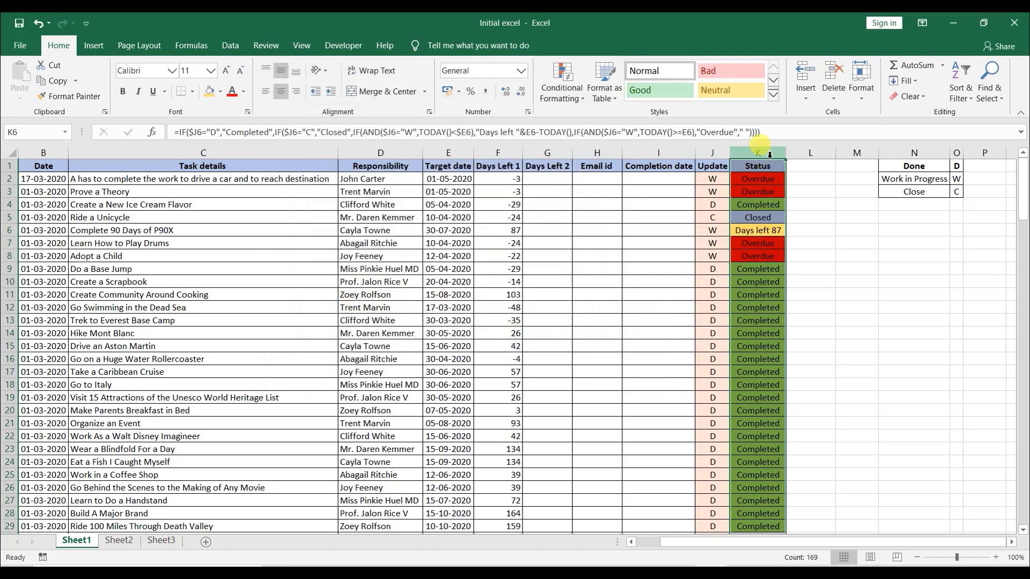
Remove the manual fill color from the Days left status cell K6.
{"action": "left_click", "coordinate": [764, 231]}
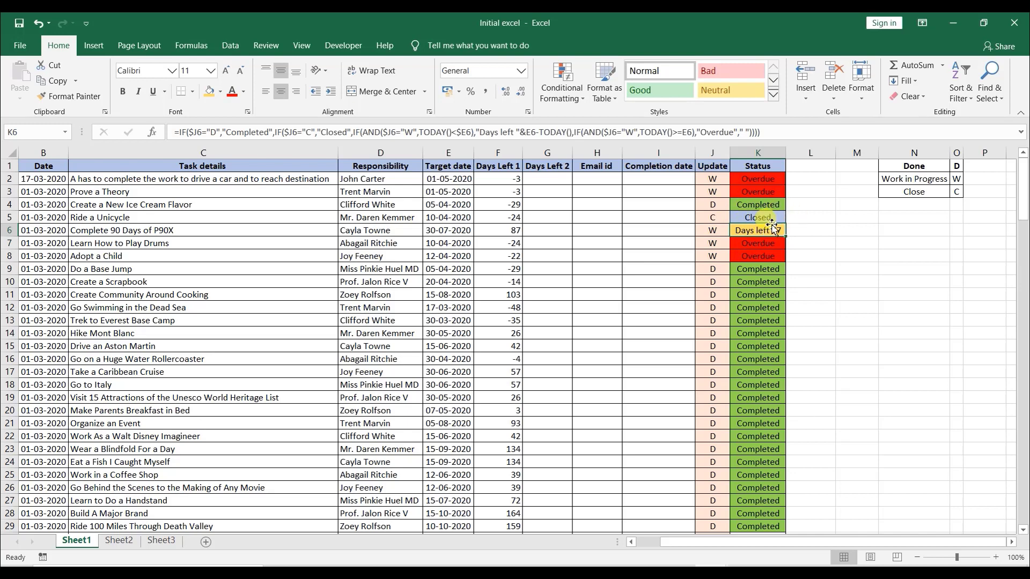
{"action": "key", "text": "alt+h"}
{"action": "key", "text": "h"}
{"action": "key", "text": "n"}
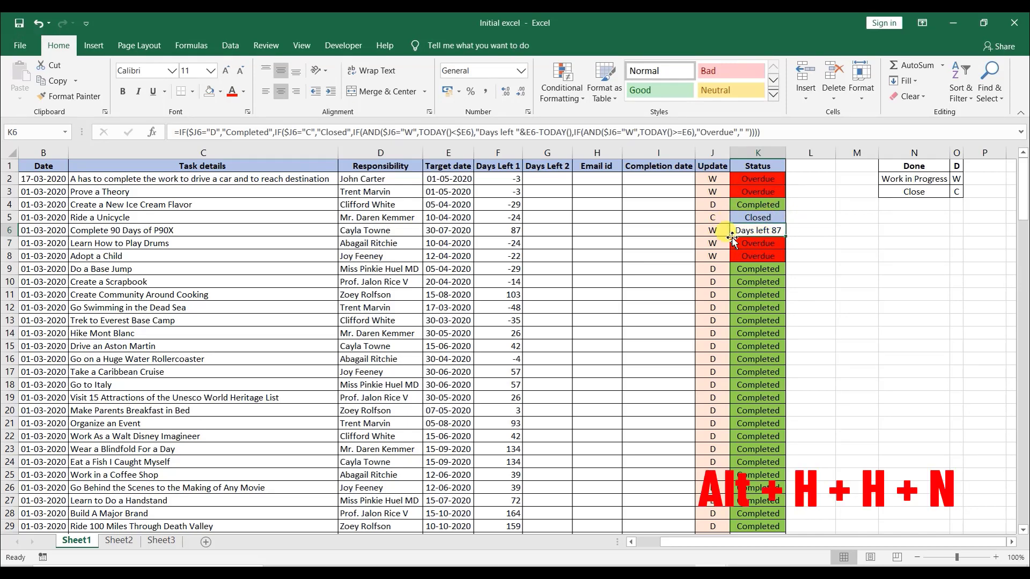
Apply No Fill to the Days left status cell K6 again.
{"action": "key", "text": "alt"}
{"action": "key", "text": "h"}
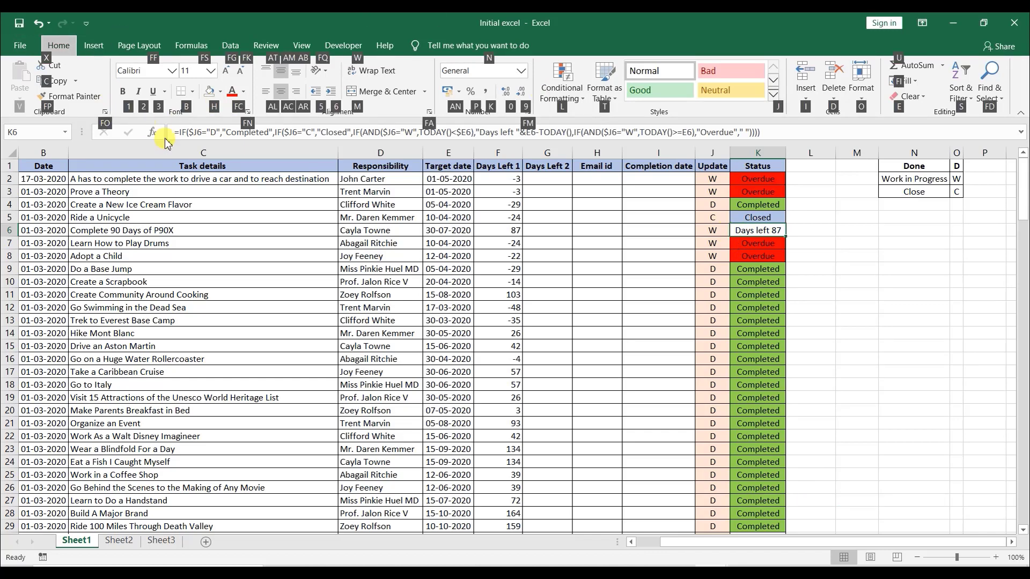
{"action": "key", "text": "h"}
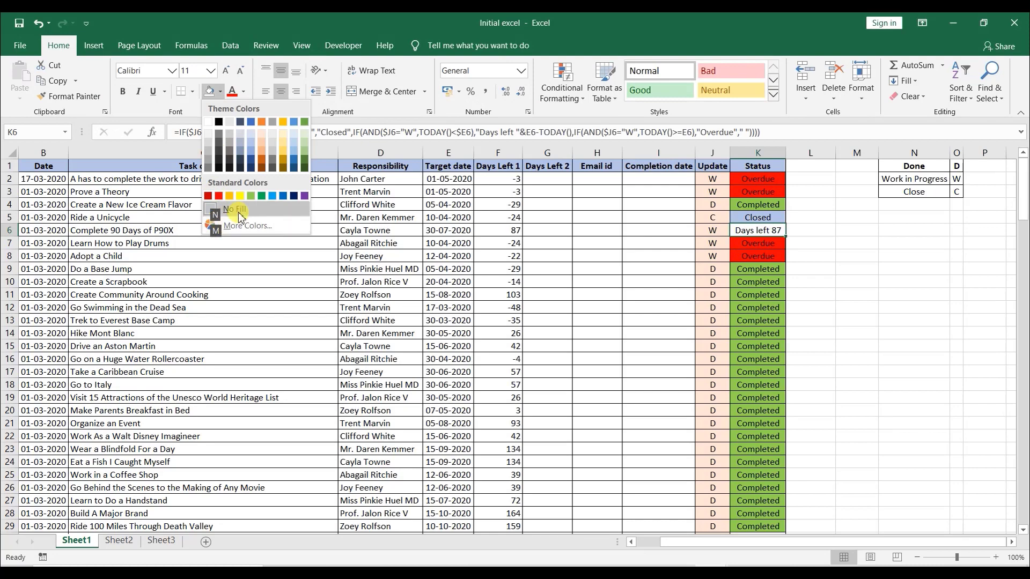
{"action": "key", "text": "n"}
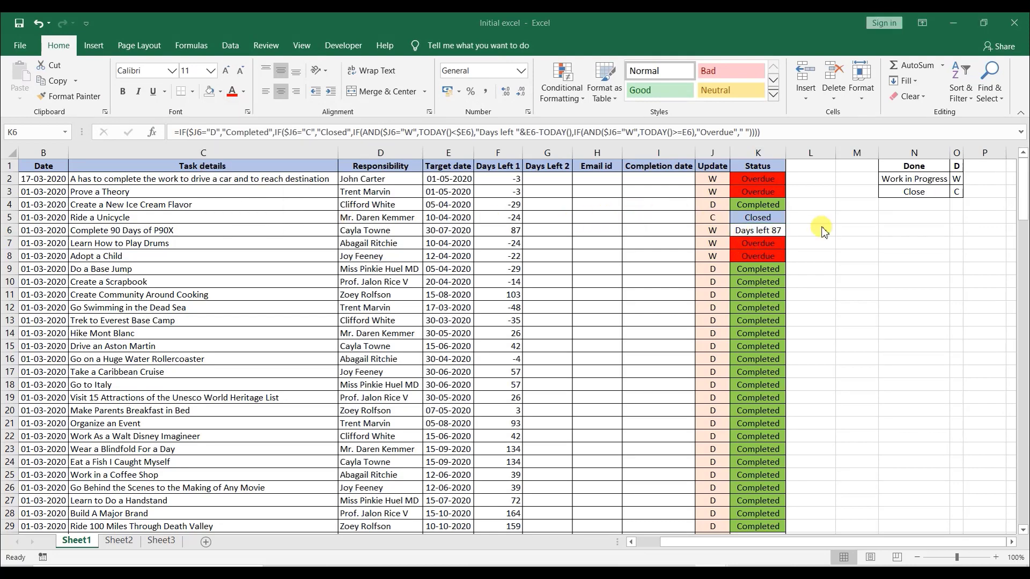
Add the line "Altr + H + H + N = No fill" below the IF entries in the Notepad notes and return to the Excel workbook.
{"action": "key", "text": "alt+Tab"}
{"action": "key", "text": "Tab"}
{"action": "key", "text": "Tab"}
{"action": "key", "text": "Tab"}
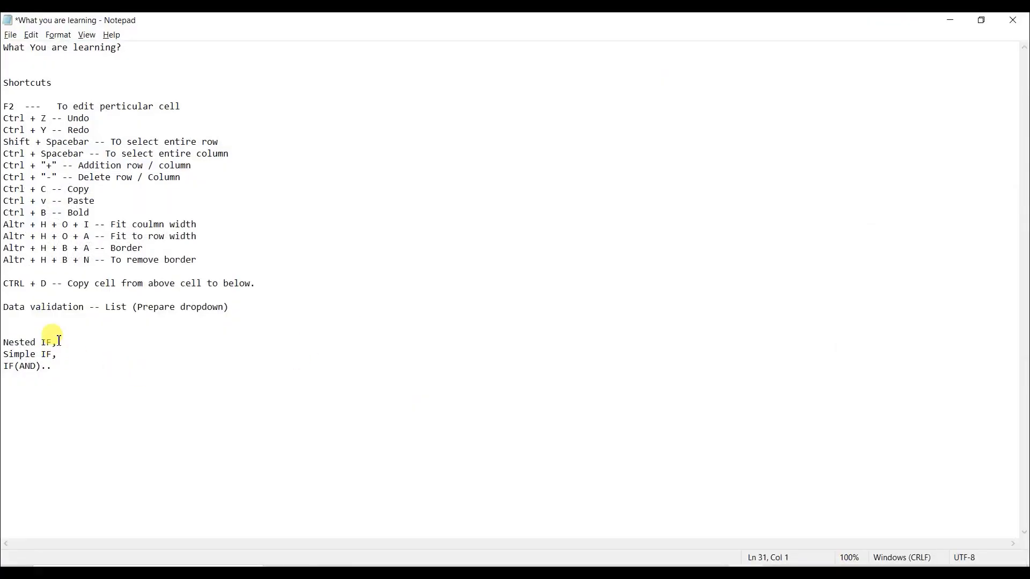
{"action": "left_click", "coordinate": [225, 259]}
{"action": "left_click", "coordinate": [95, 374]}
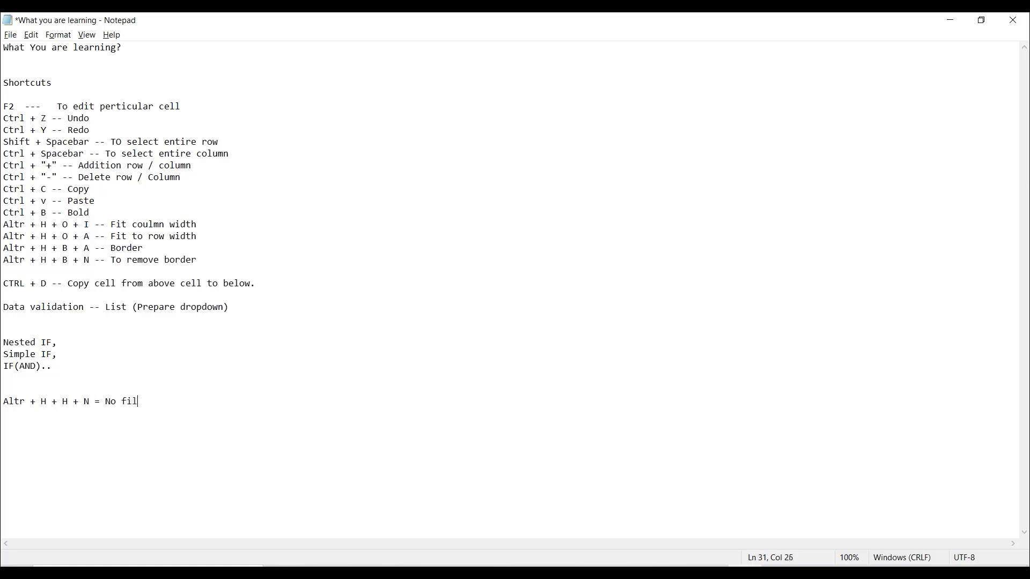
{"action": "key", "text": "alt+Tab"}
{"action": "key", "text": "alt+Tab"}
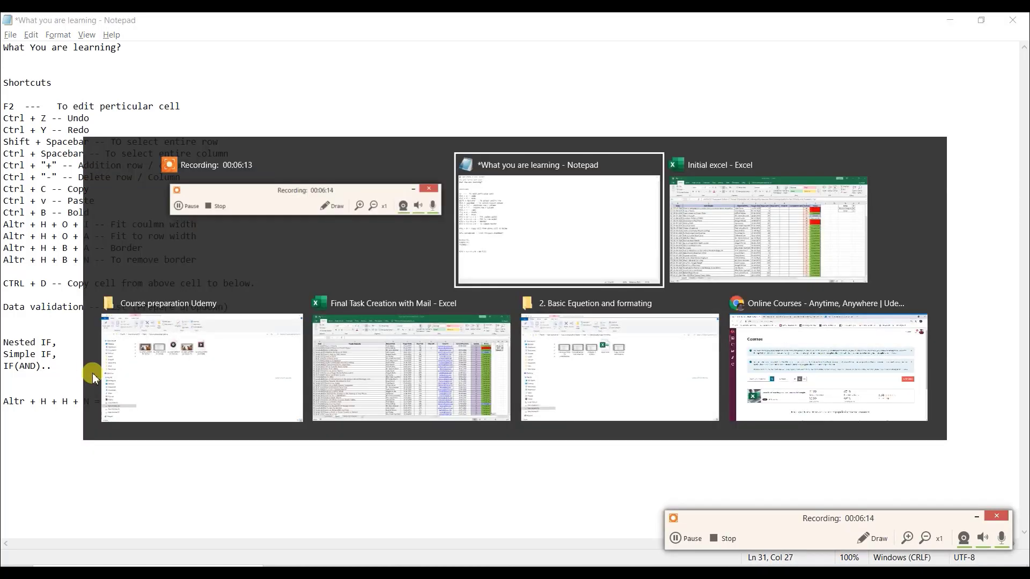
{"action": "left_click", "coordinate": [977, 516]}
{"action": "left_click", "coordinate": [770, 191]}
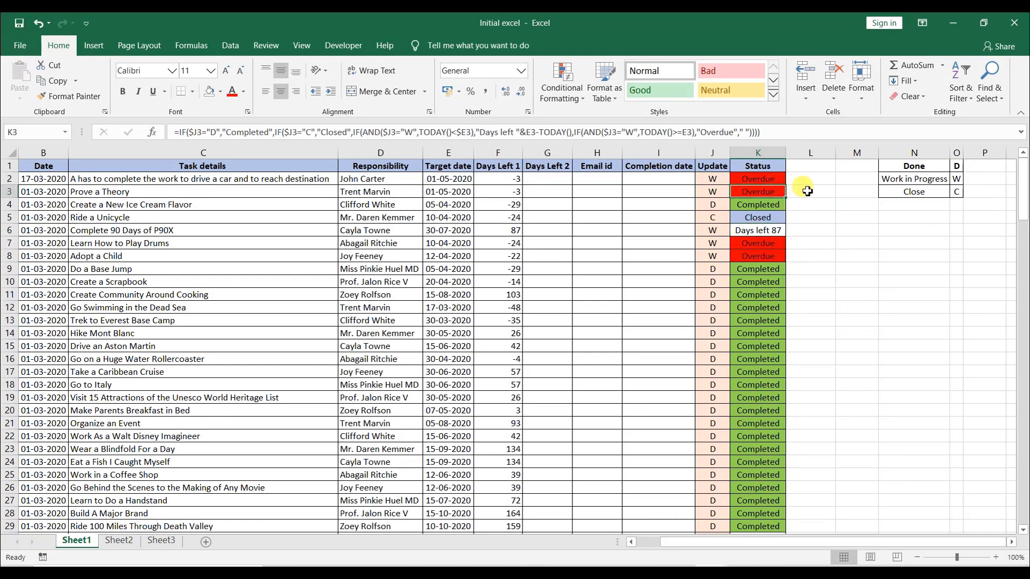
{"action": "key", "text": "alt"}
{"action": "key", "text": "alt"}
{"action": "left_click", "coordinate": [767, 177]}
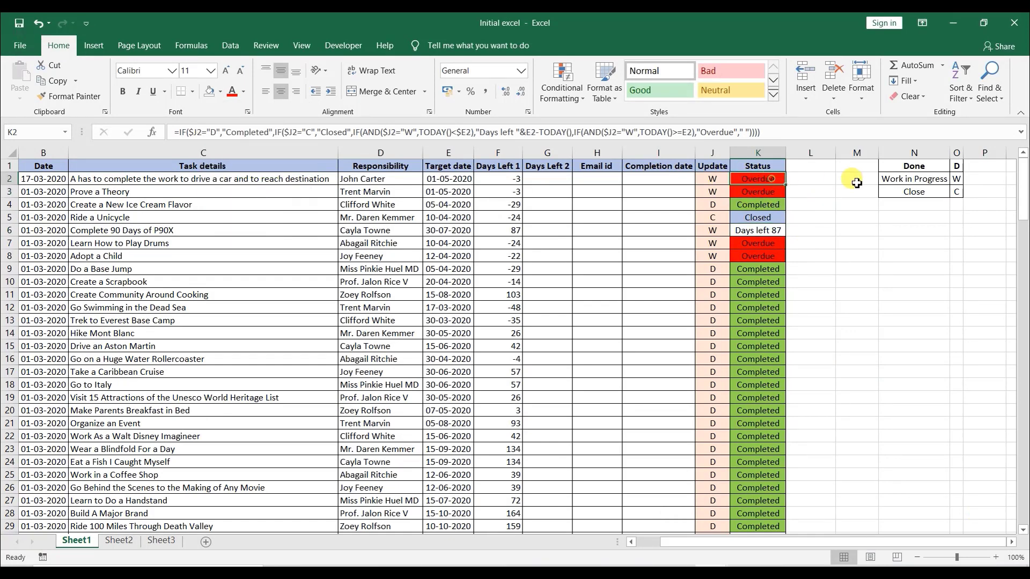
{"action": "key", "text": "alt"}
{"action": "key", "text": "alt"}
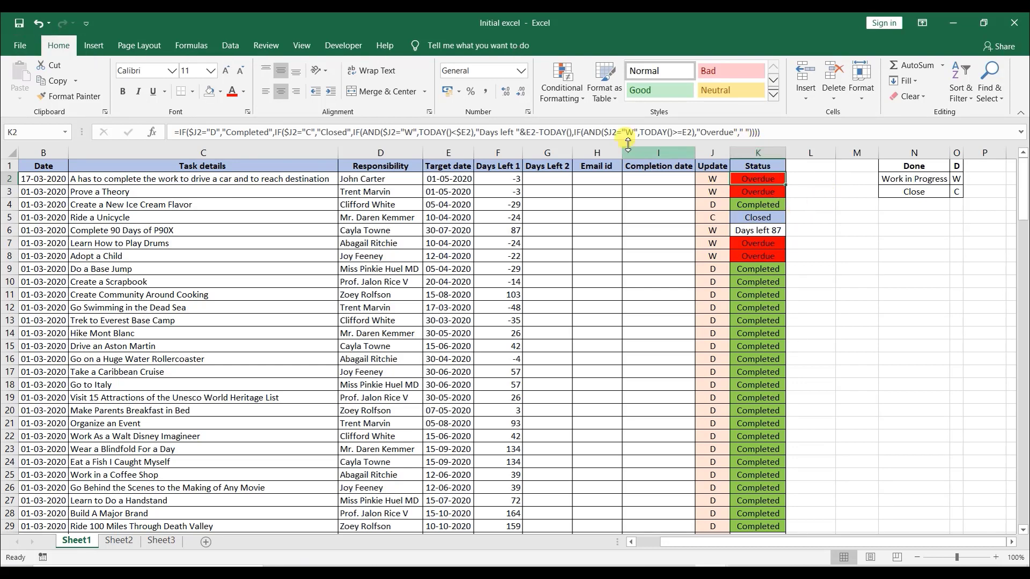
Create a Format only cells that contain rule for the Status column, with Specific Text containing Closed.
{"action": "left_click", "coordinate": [758, 152]}
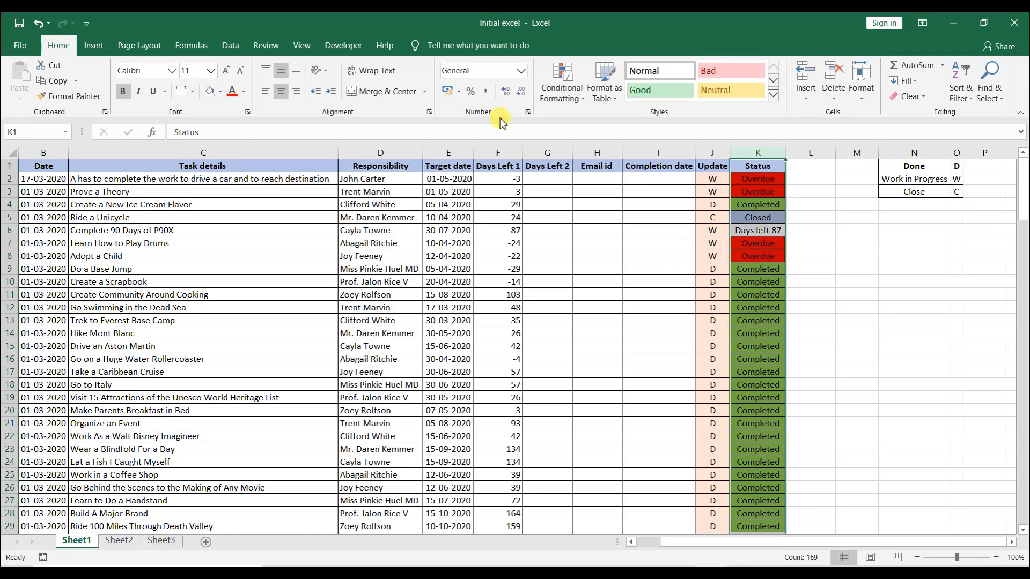
{"action": "left_click", "coordinate": [562, 81]}
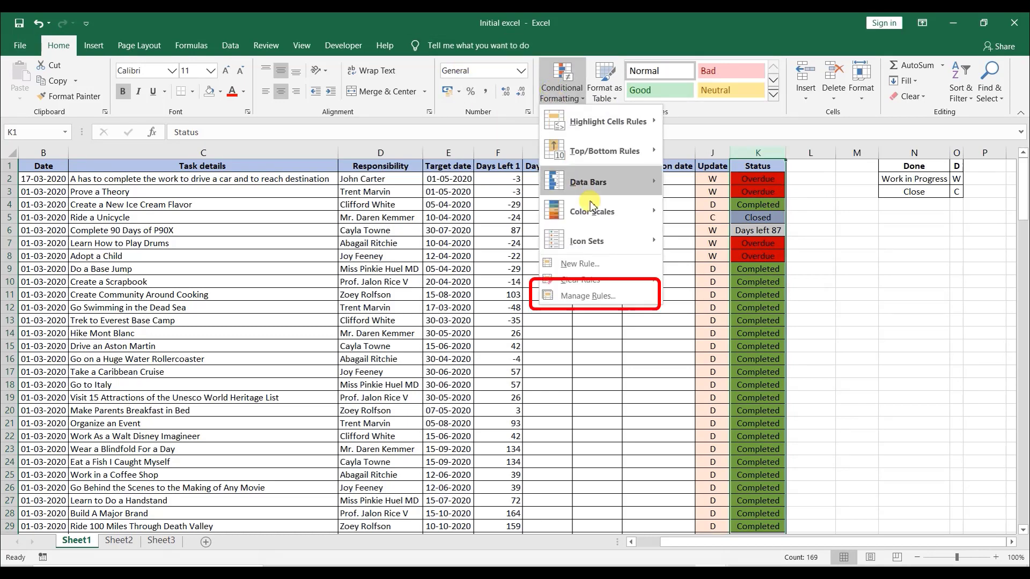
{"action": "left_click", "coordinate": [601, 295]}
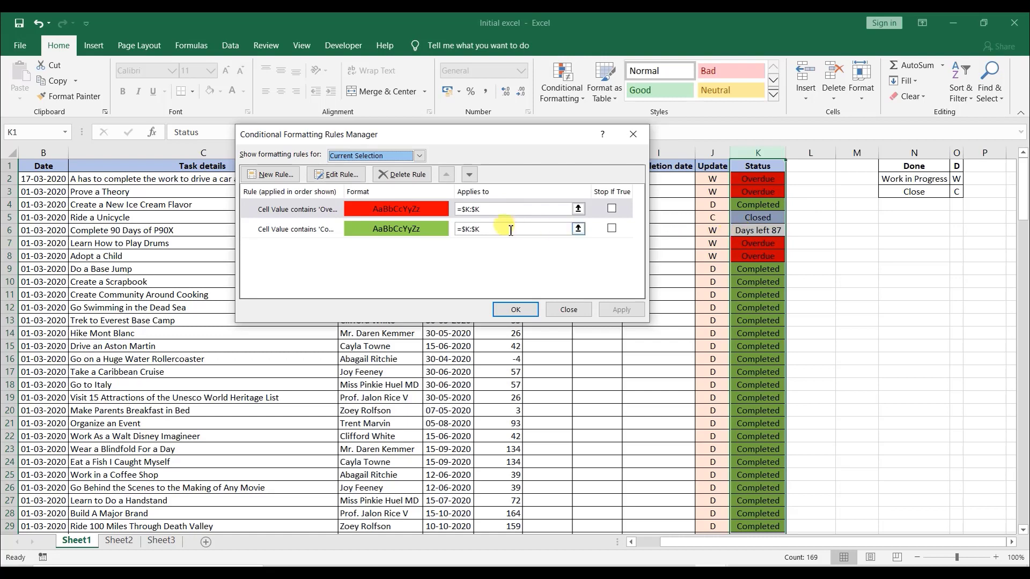
{"action": "left_click", "coordinate": [271, 175]}
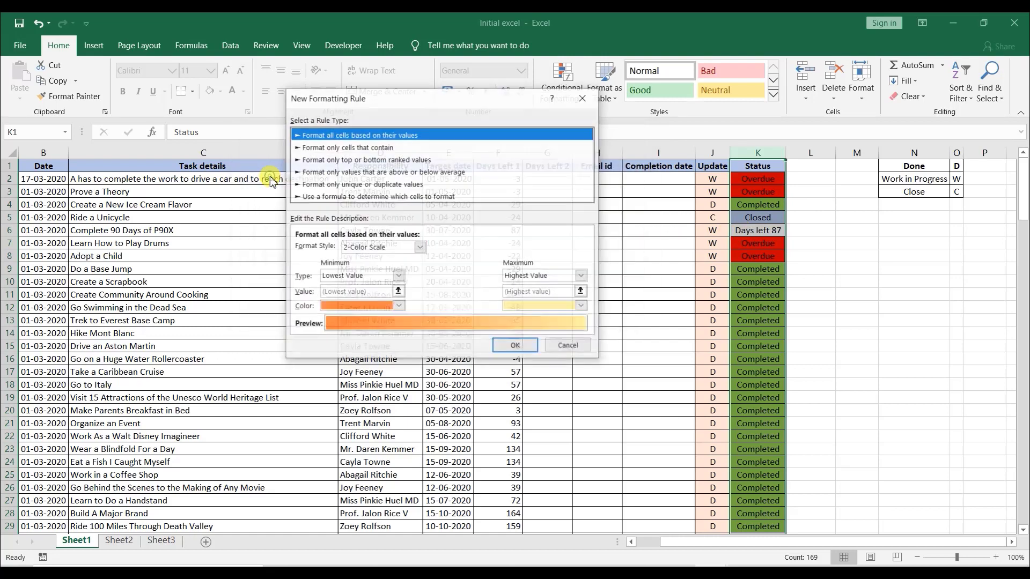
{"action": "left_click", "coordinate": [348, 147]}
{"action": "left_click", "coordinate": [330, 249]}
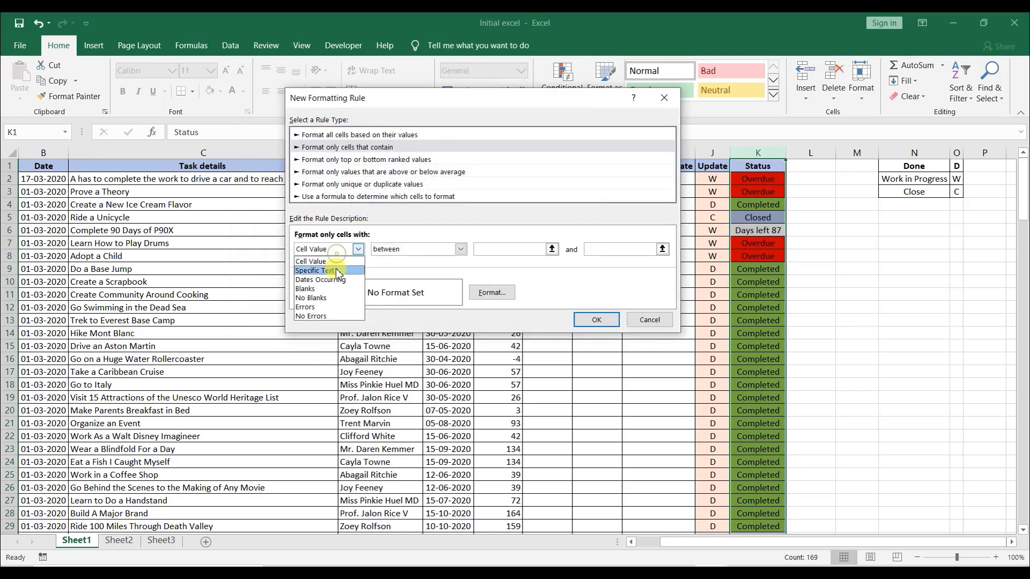
{"action": "left_click", "coordinate": [336, 269]}
{"action": "left_click", "coordinate": [408, 250]}
{"action": "left_click", "coordinate": [454, 254]}
{"action": "left_click", "coordinate": [455, 251]}
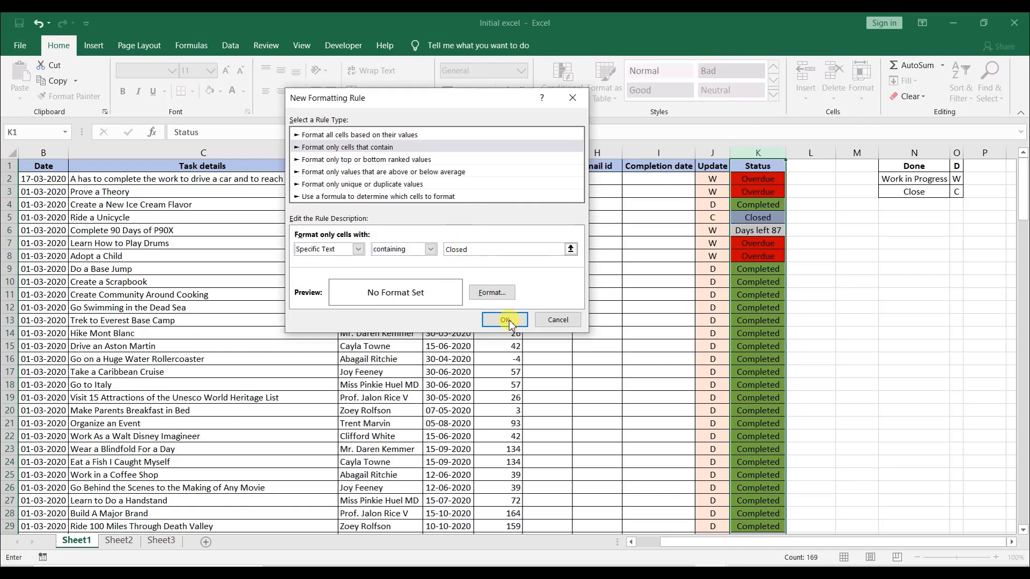
Give the Closed rule a light blue background fill and add it to the Status column's rules.
{"action": "left_click", "coordinate": [492, 292]}
{"action": "left_click", "coordinate": [334, 129]}
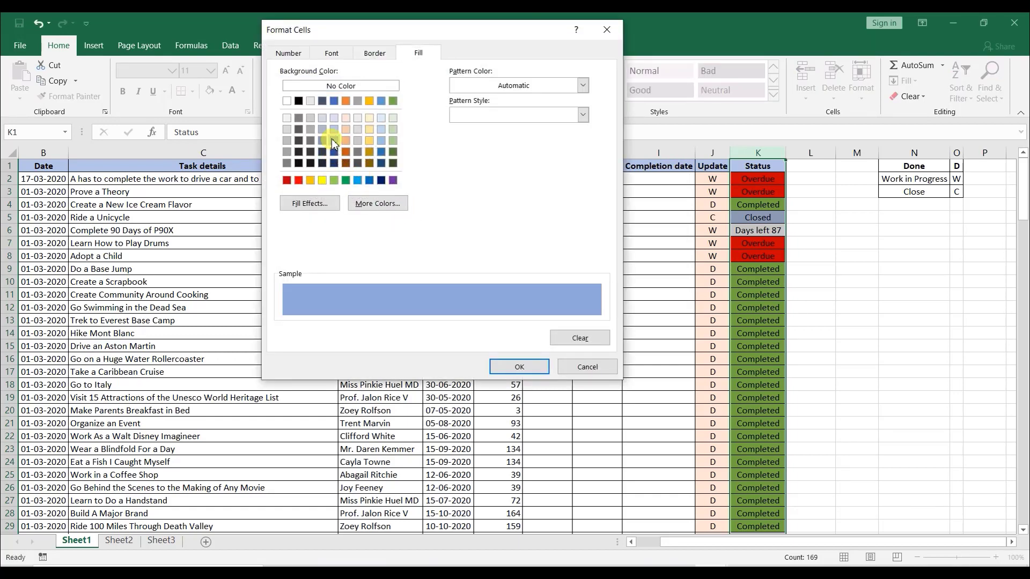
{"action": "left_click", "coordinate": [520, 365]}
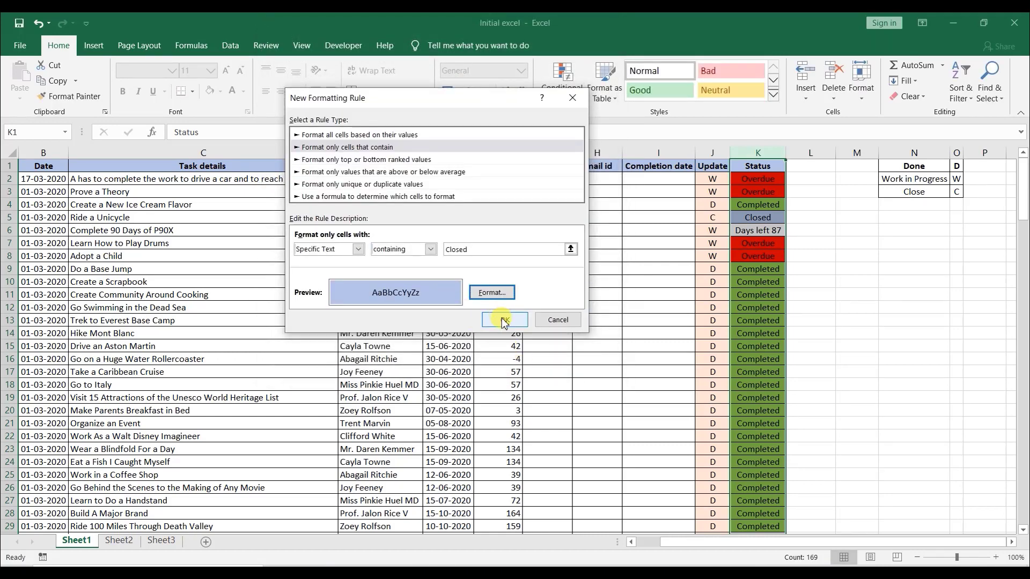
{"action": "left_click", "coordinate": [504, 320]}
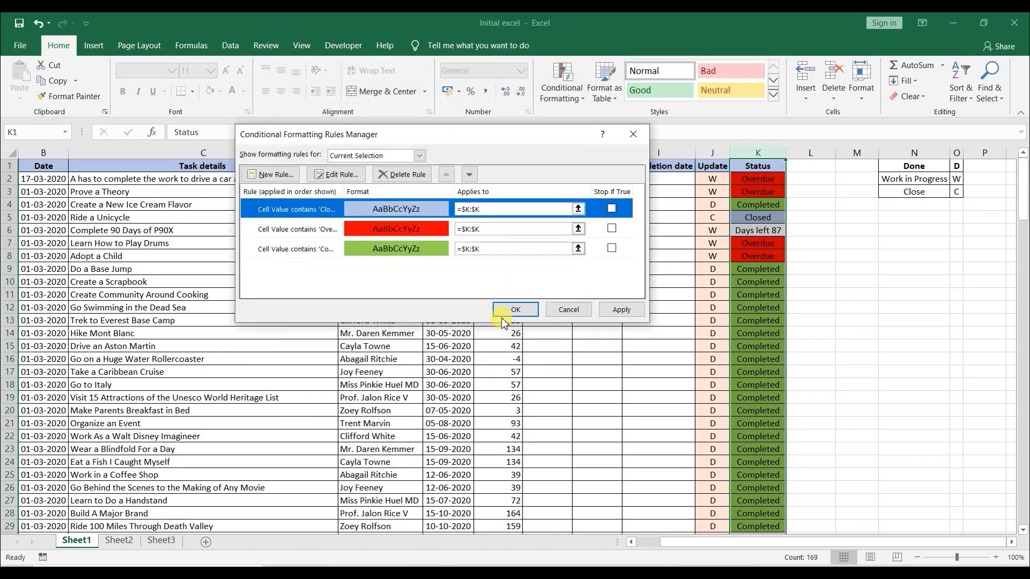
Create another Format only cells that contain rule for the Status column, with Specific Text containing Days left.
{"action": "left_click", "coordinate": [295, 177]}
{"action": "left_click", "coordinate": [345, 148]}
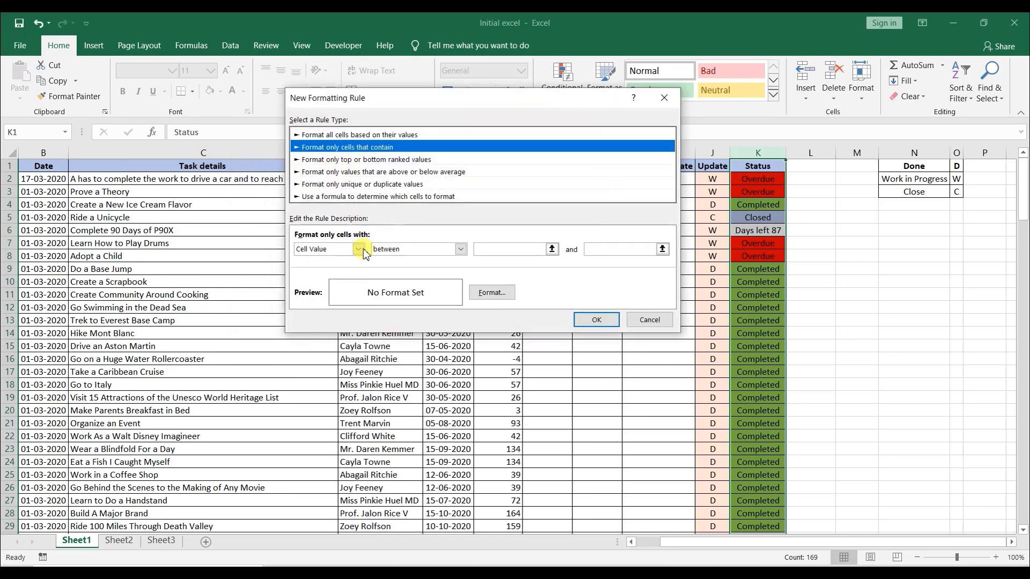
{"action": "left_click", "coordinate": [358, 250]}
{"action": "left_click", "coordinate": [338, 270]}
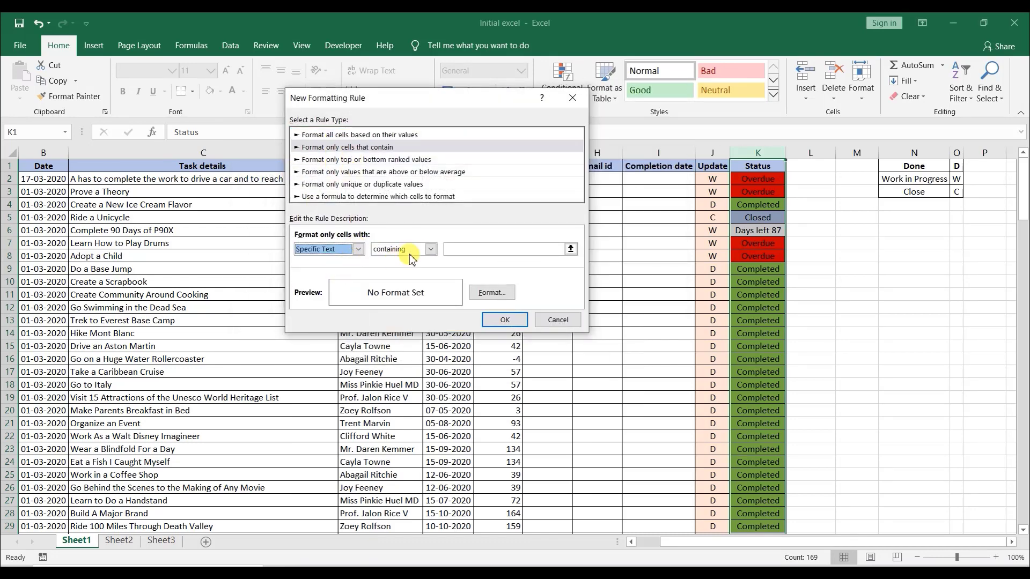
{"action": "left_click", "coordinate": [472, 249]}
{"action": "type", "text": "Days left"}
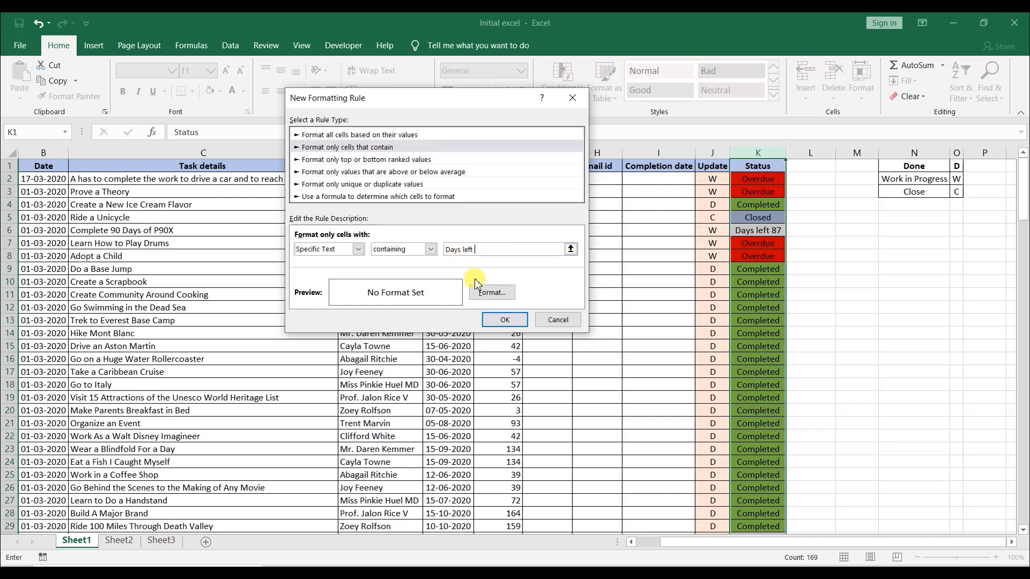
{"action": "left_click", "coordinate": [419, 253]}
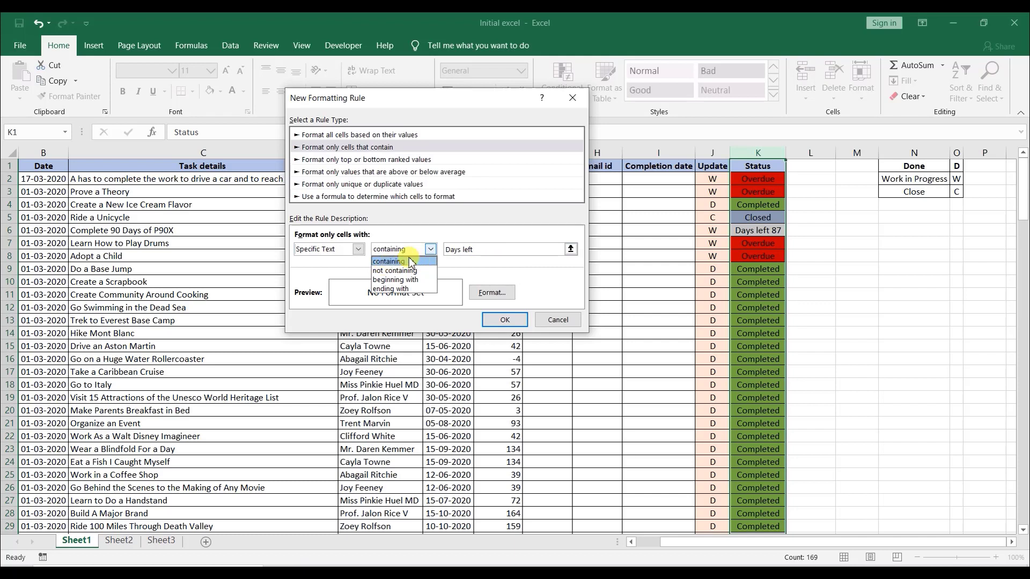
{"action": "left_click", "coordinate": [465, 263]}
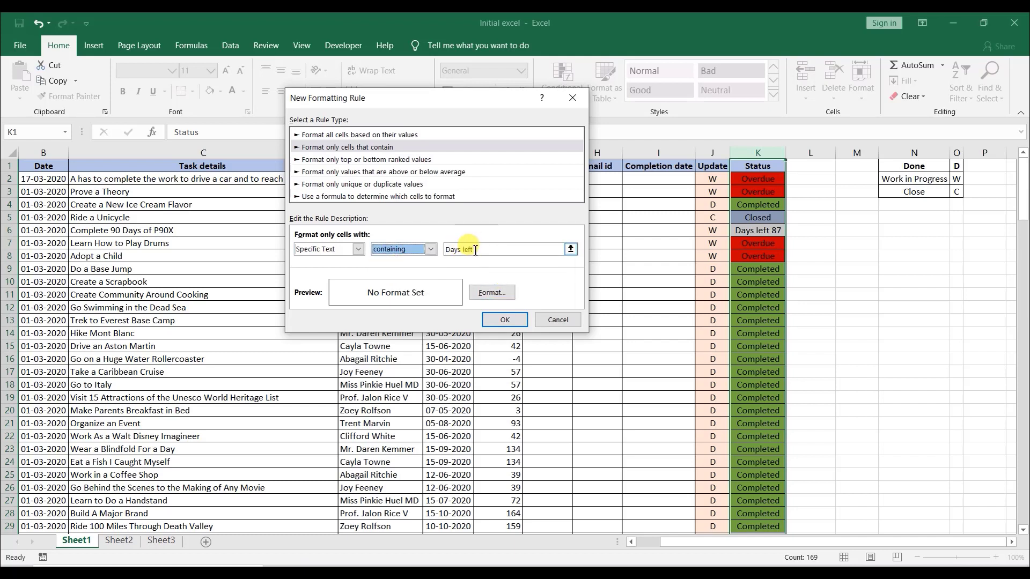
Give the Days left rule an orange background fill and apply the rules to the Status column.
{"action": "left_click", "coordinate": [486, 292]}
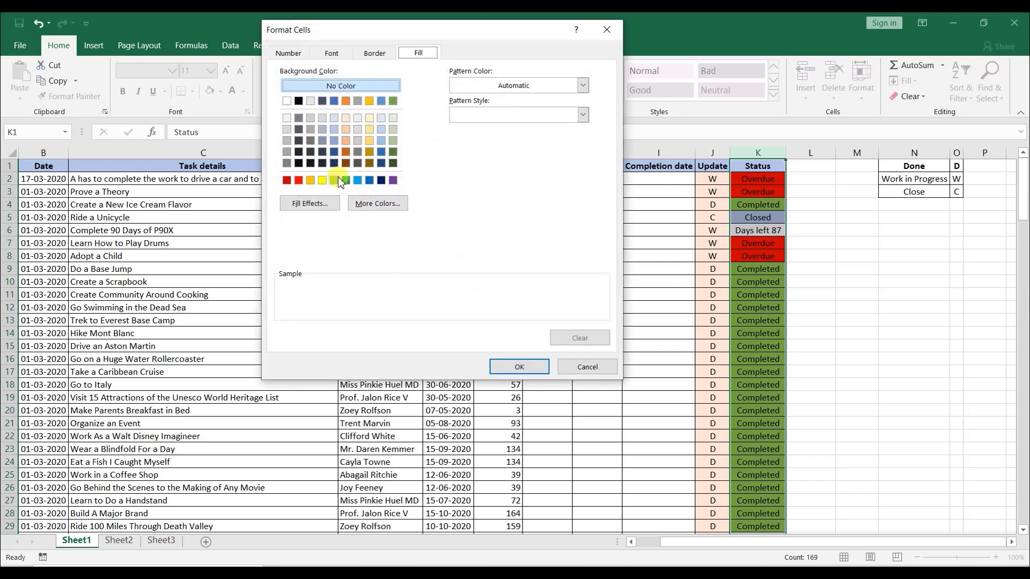
{"action": "left_click", "coordinate": [346, 141]}
{"action": "left_click", "coordinate": [310, 180]}
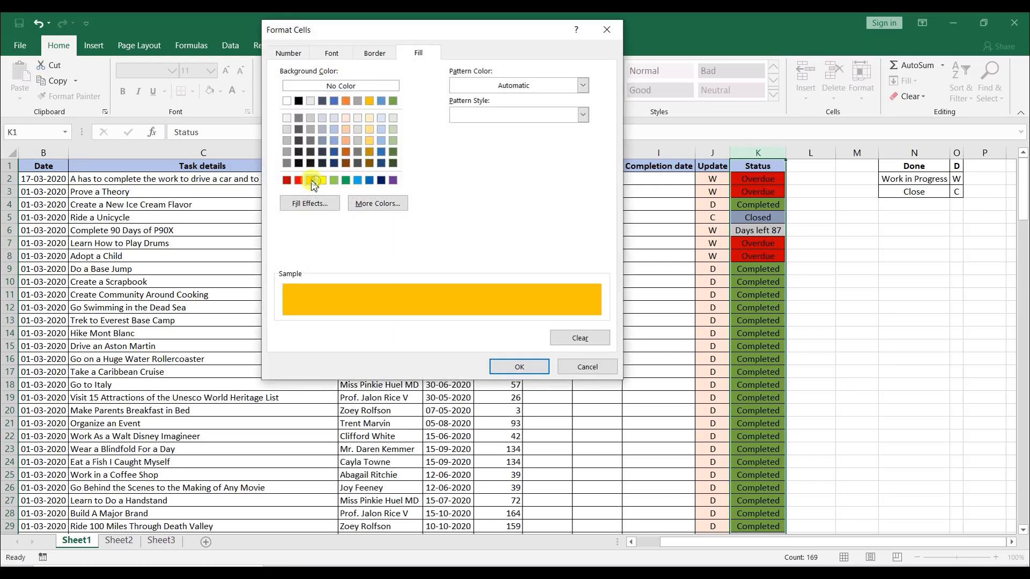
{"action": "left_click", "coordinate": [520, 368]}
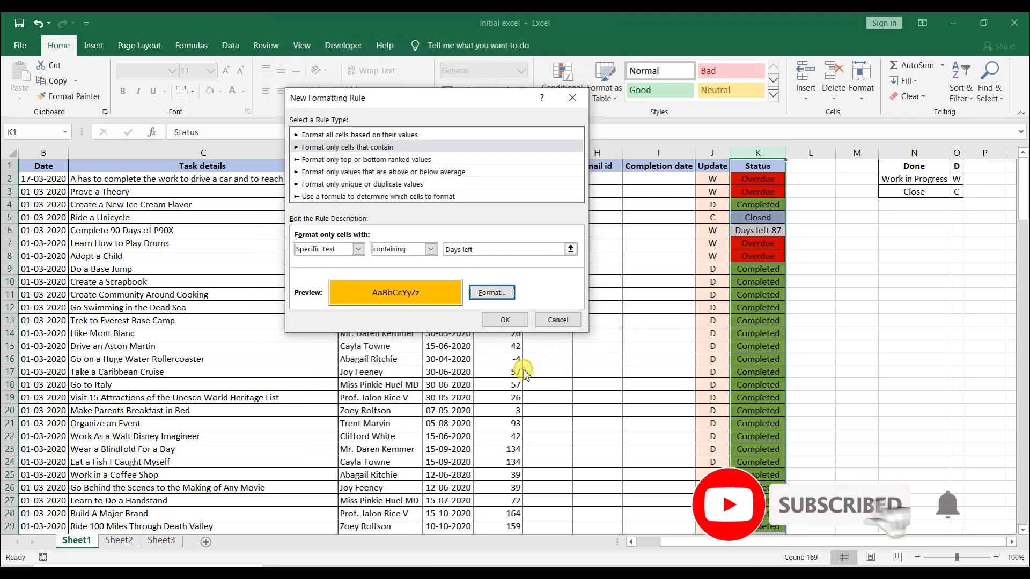
{"action": "left_click", "coordinate": [495, 322]}
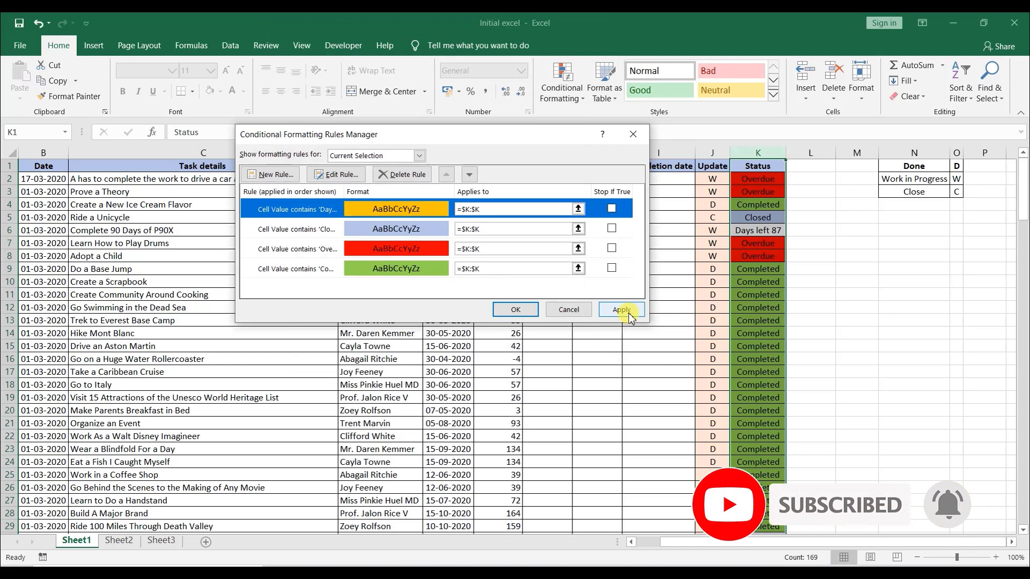
{"action": "left_click", "coordinate": [622, 310]}
{"action": "left_click", "coordinate": [516, 310]}
{"action": "left_click", "coordinate": [861, 253]}
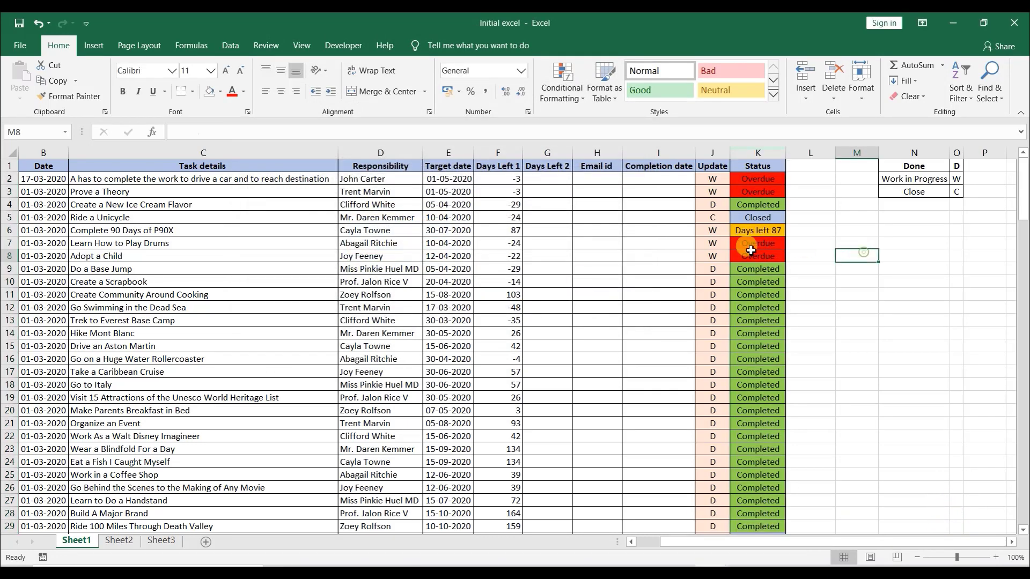
Examine the conditional colors and status formulas in the Status column, from the first task row to the last.
{"action": "left_click", "coordinate": [767, 230]}
{"action": "scroll", "coordinate": [773, 236], "scroll_direction": "down", "scroll_amount": 15}
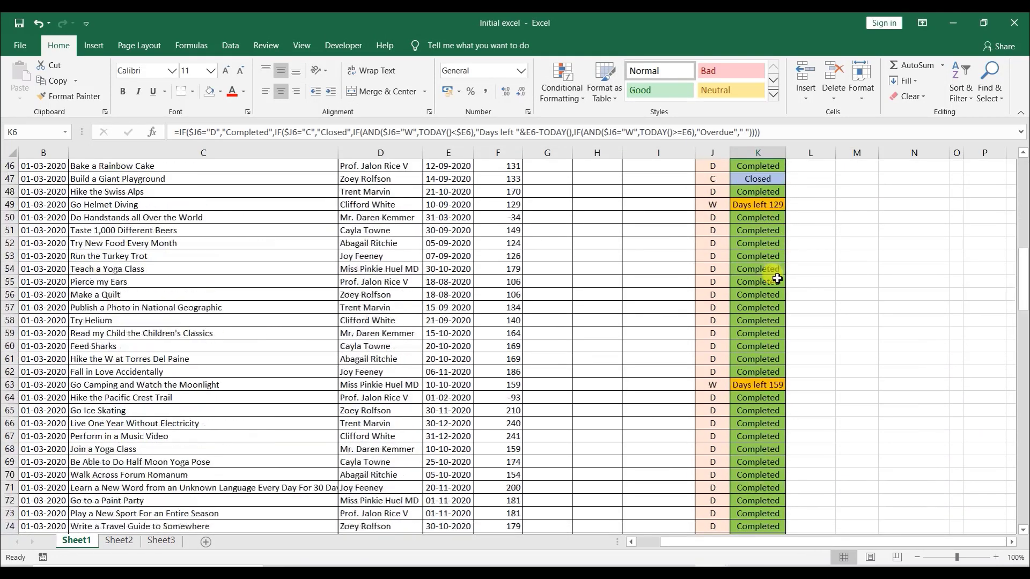
{"action": "scroll", "coordinate": [777, 279], "scroll_direction": "down", "scroll_amount": 20}
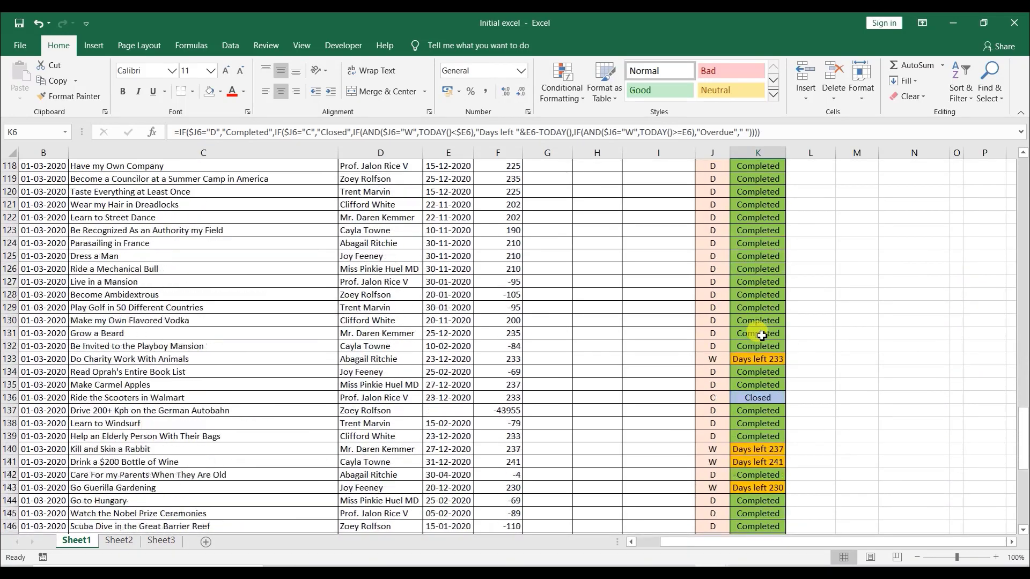
{"action": "scroll", "coordinate": [761, 335], "scroll_direction": "down", "scroll_amount": 11}
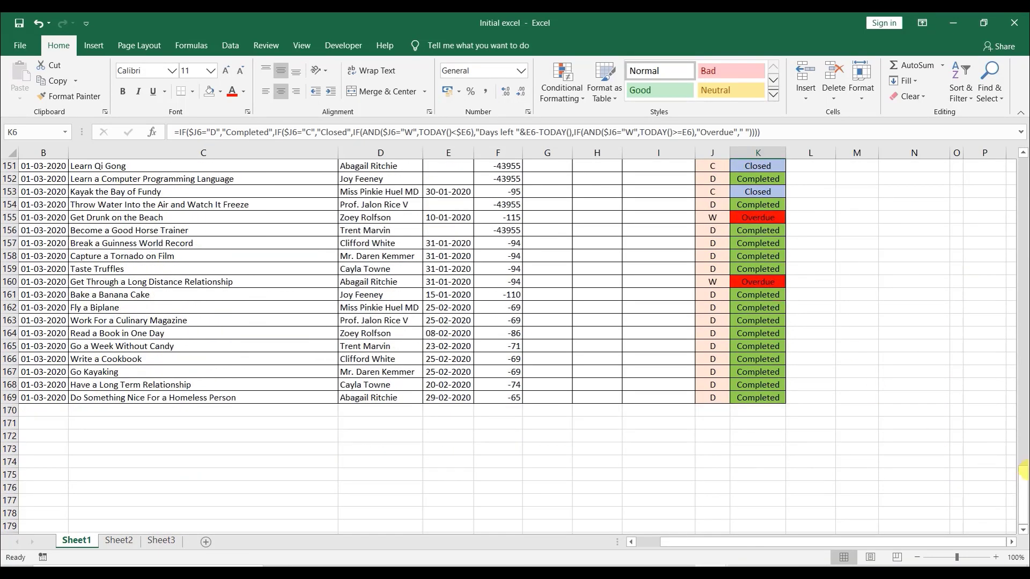
{"action": "left_click_drag", "start_coordinate": [1023, 471], "coordinate": [706, 230]}
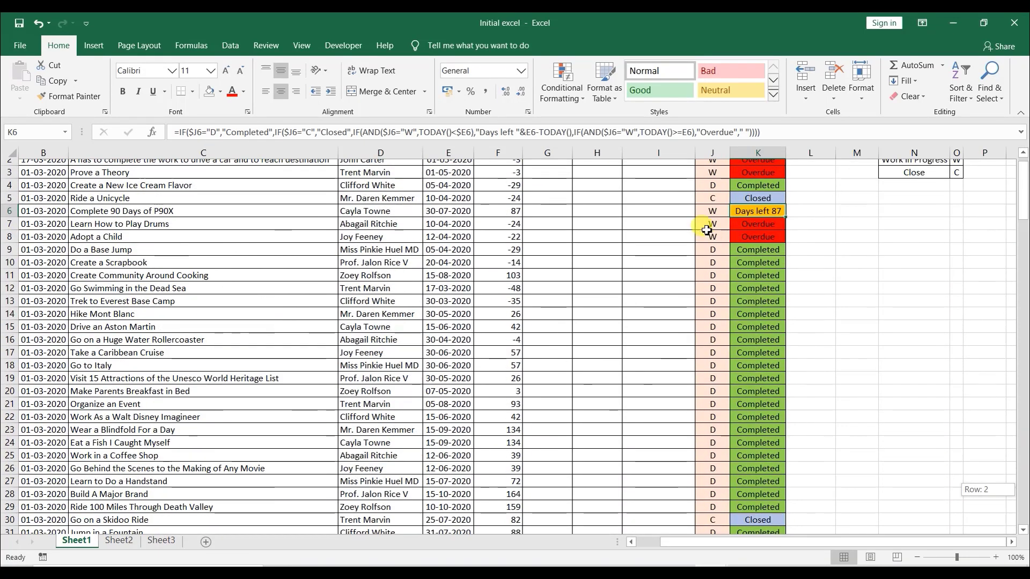
{"action": "left_click_drag", "start_coordinate": [1023, 199], "coordinate": [1023, 171]}
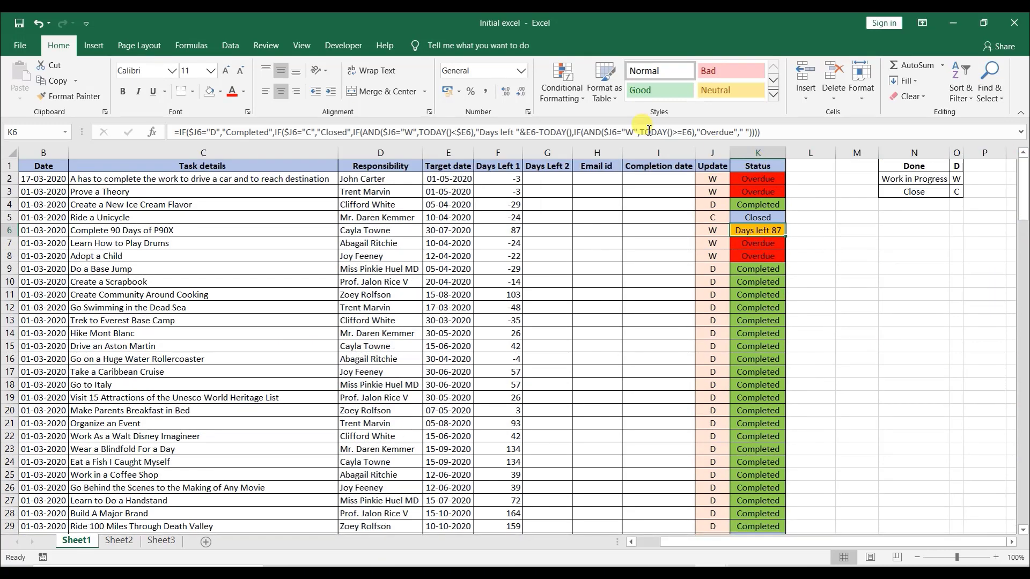
{"action": "left_click", "coordinate": [751, 204]}
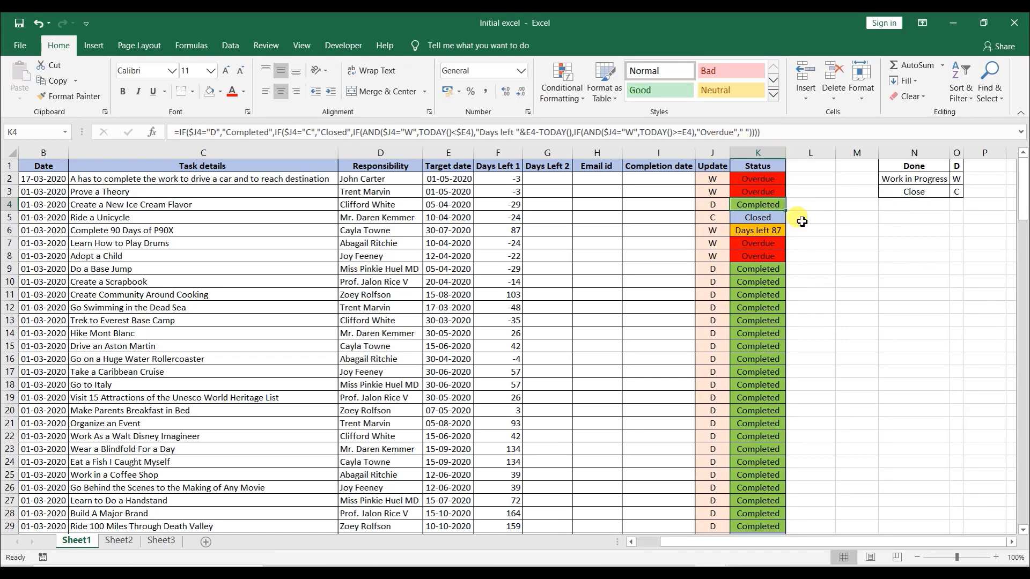
{"action": "left_click", "coordinate": [756, 180]}
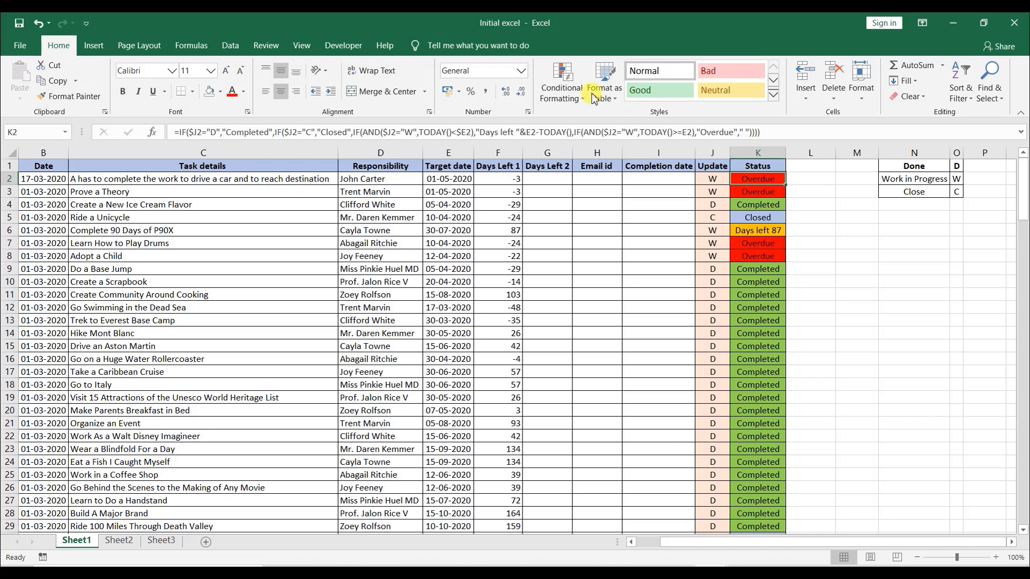